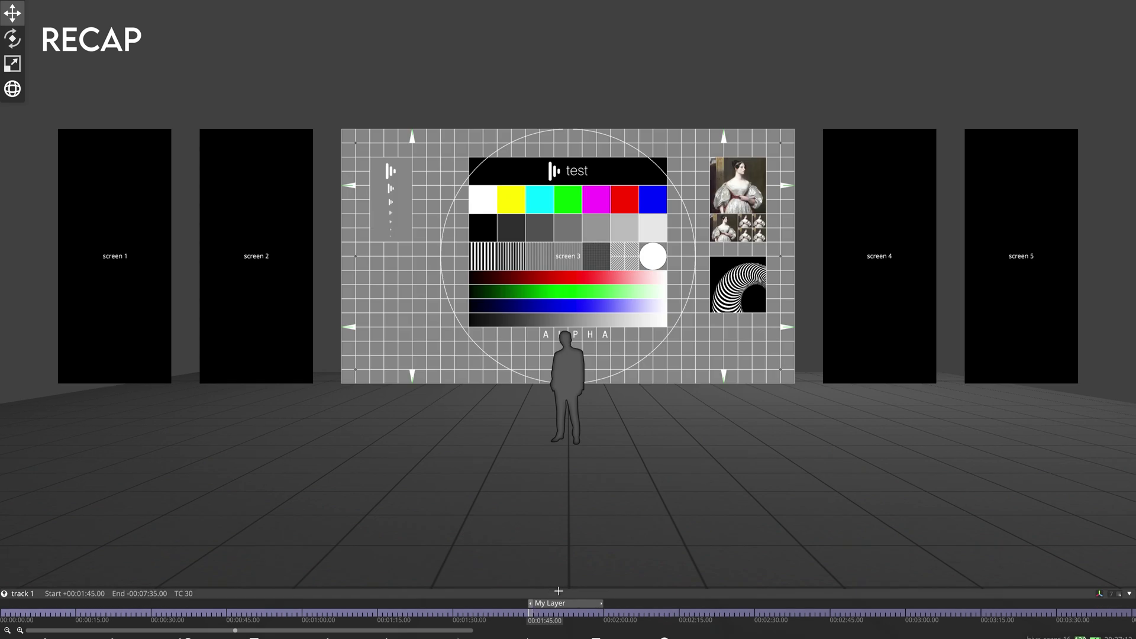
- Create a new Feed mapping named "My Feed Mapping" for My Layer
{"action": "left_click", "coordinate": [557, 604]}
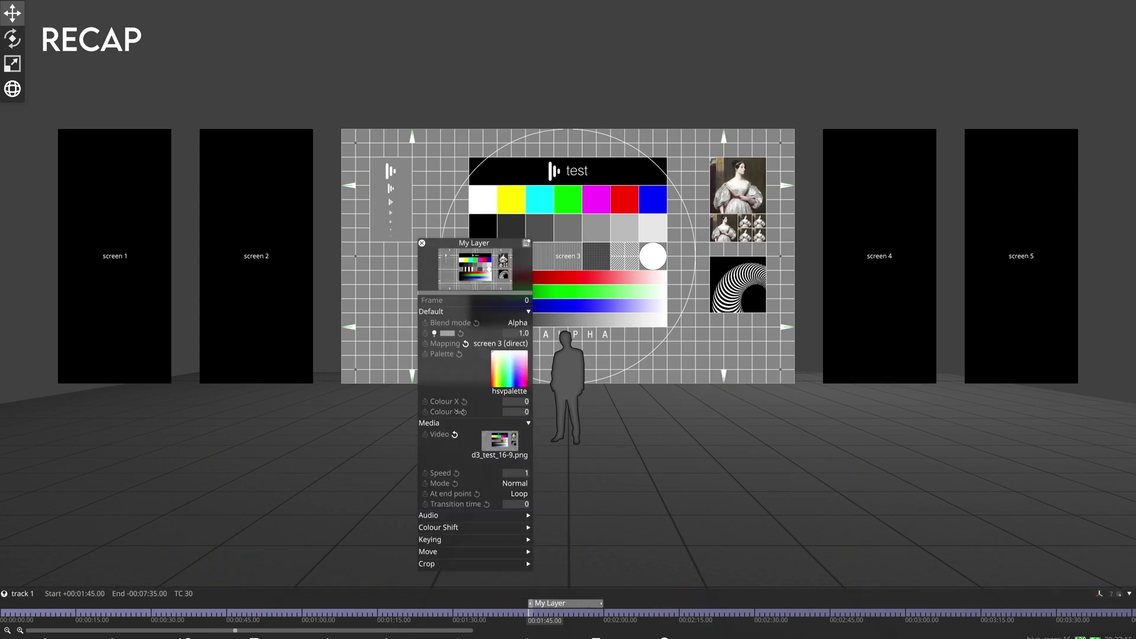
{"action": "left_click", "coordinate": [500, 343]}
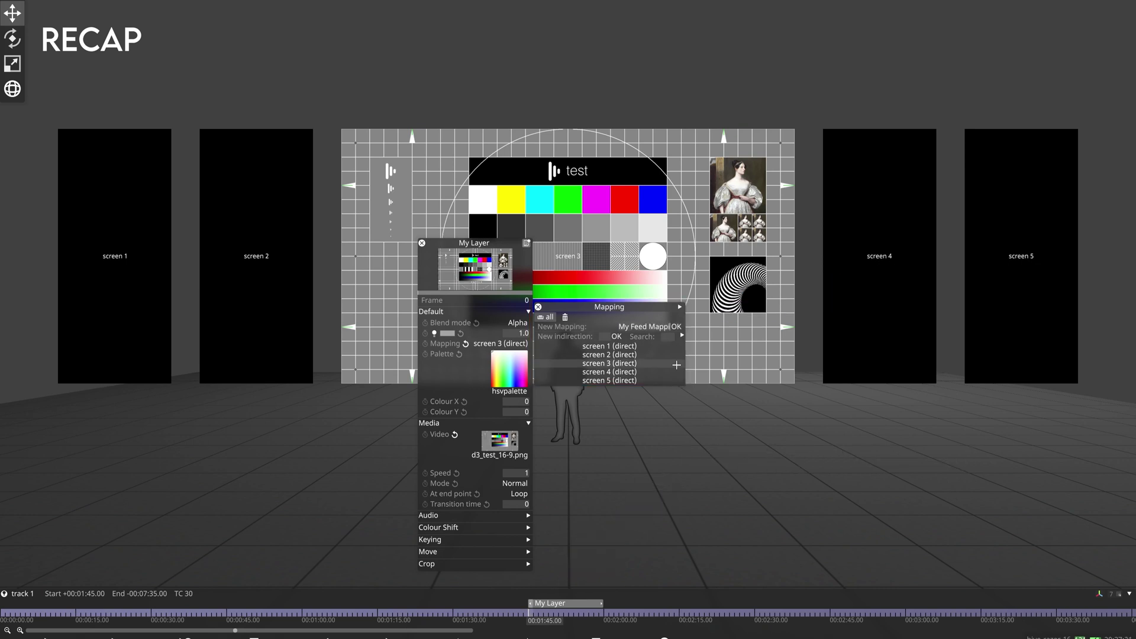
{"action": "left_click", "coordinate": [676, 327]}
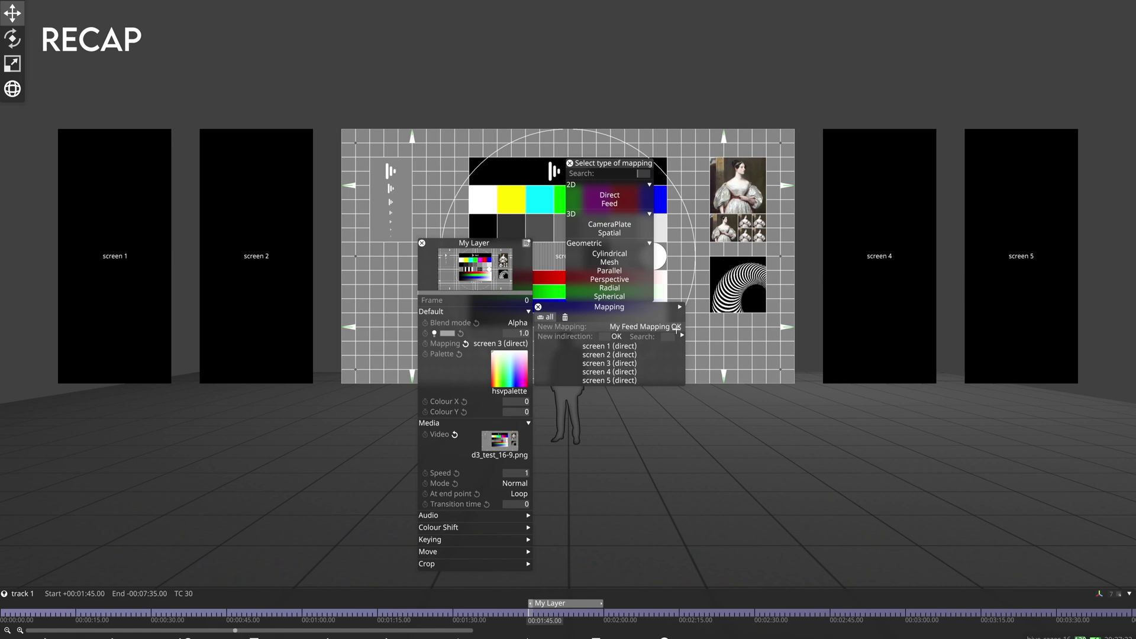
{"action": "left_click", "coordinate": [610, 203]}
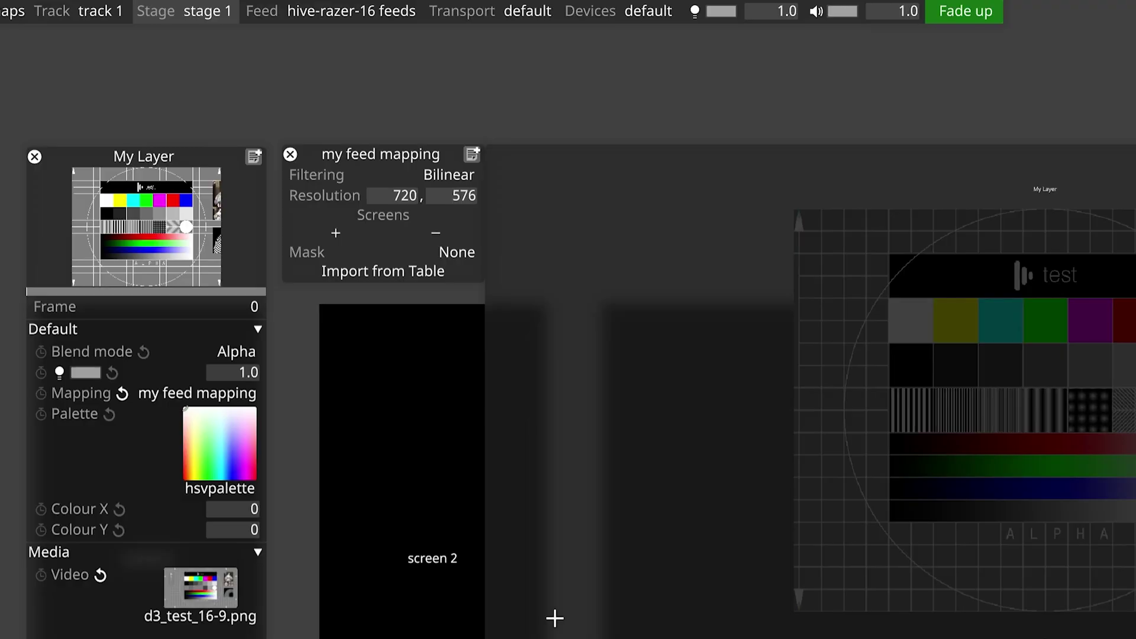
- Set the feed mapping's resolution to 1920 by 1080 and view the properties of d3_test_16-9.png
{"action": "left_click", "coordinate": [402, 196]}
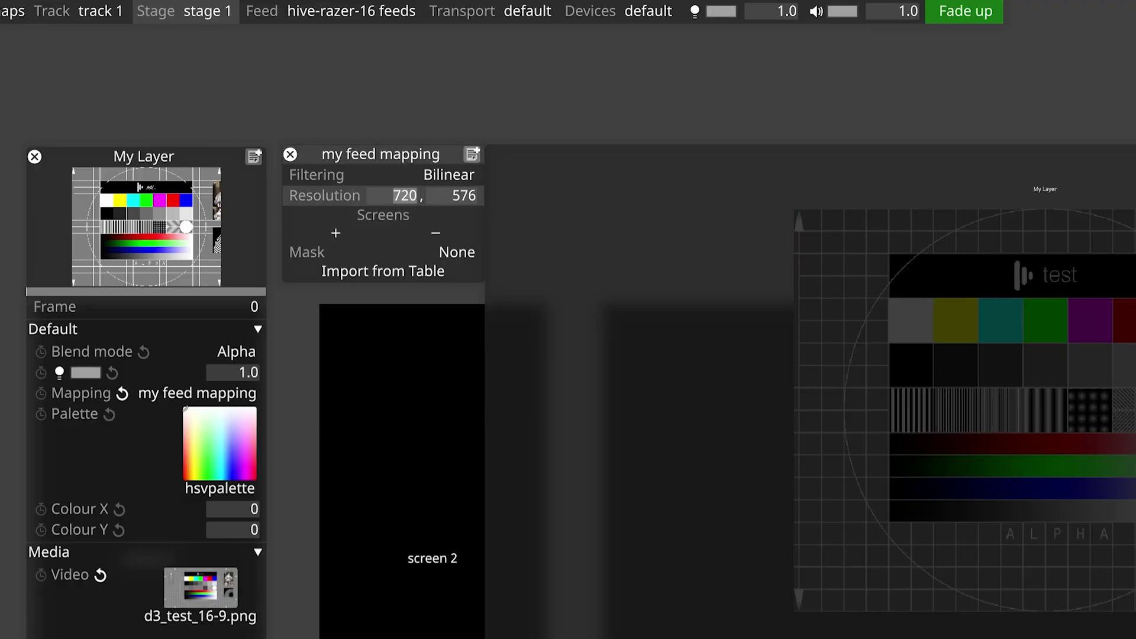
{"action": "type", "text": "1920, "}
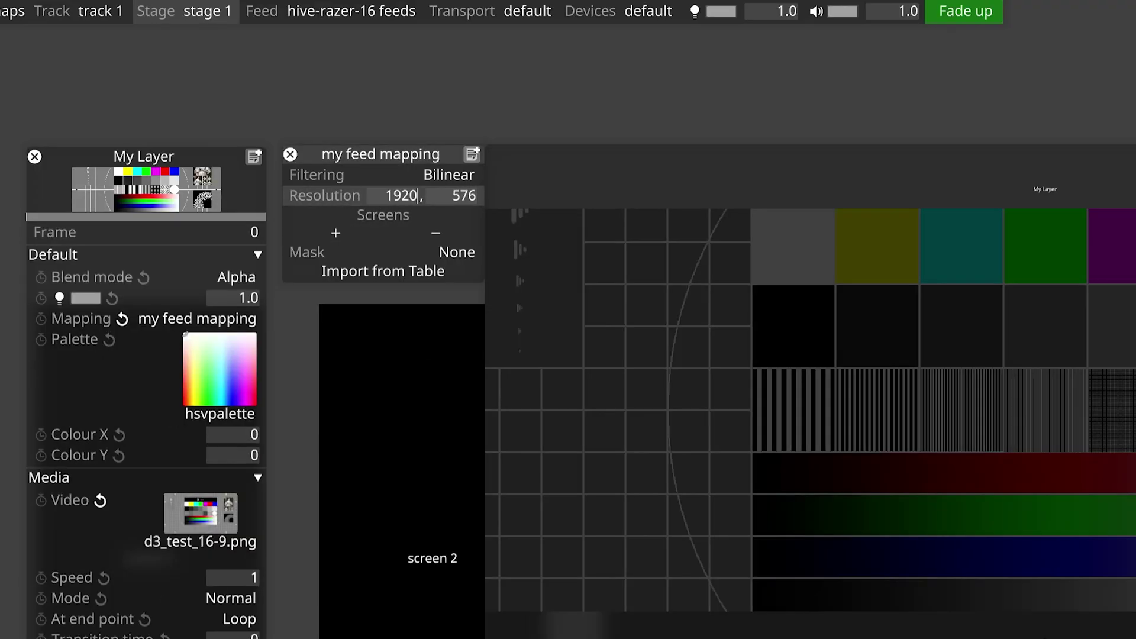
{"action": "type", "text": "1080"}
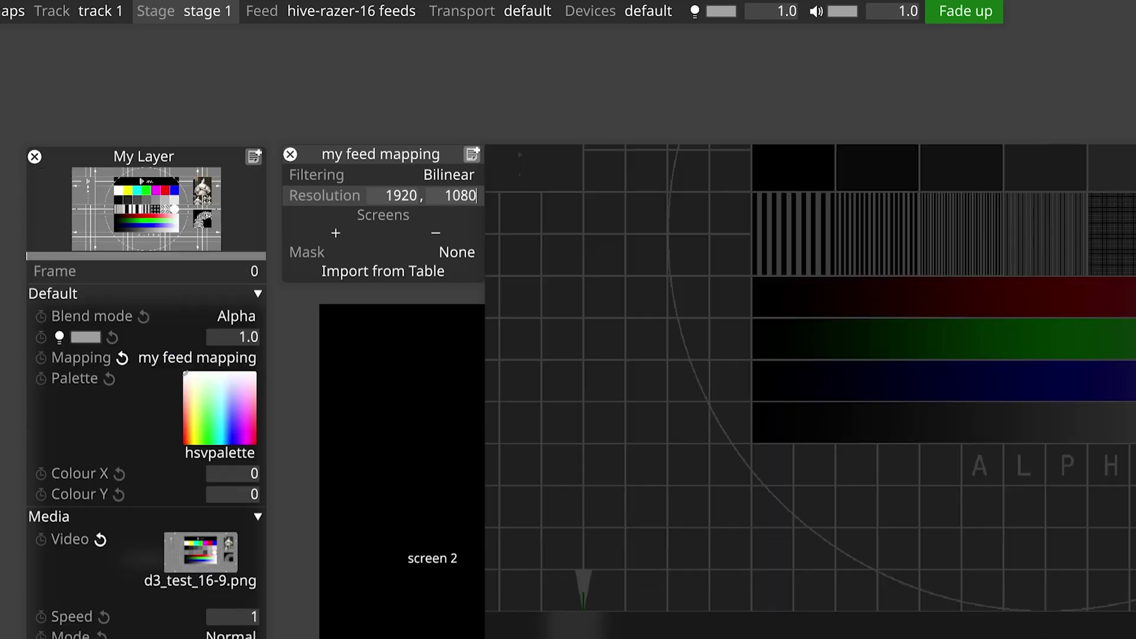
{"action": "key", "text": "Return"}
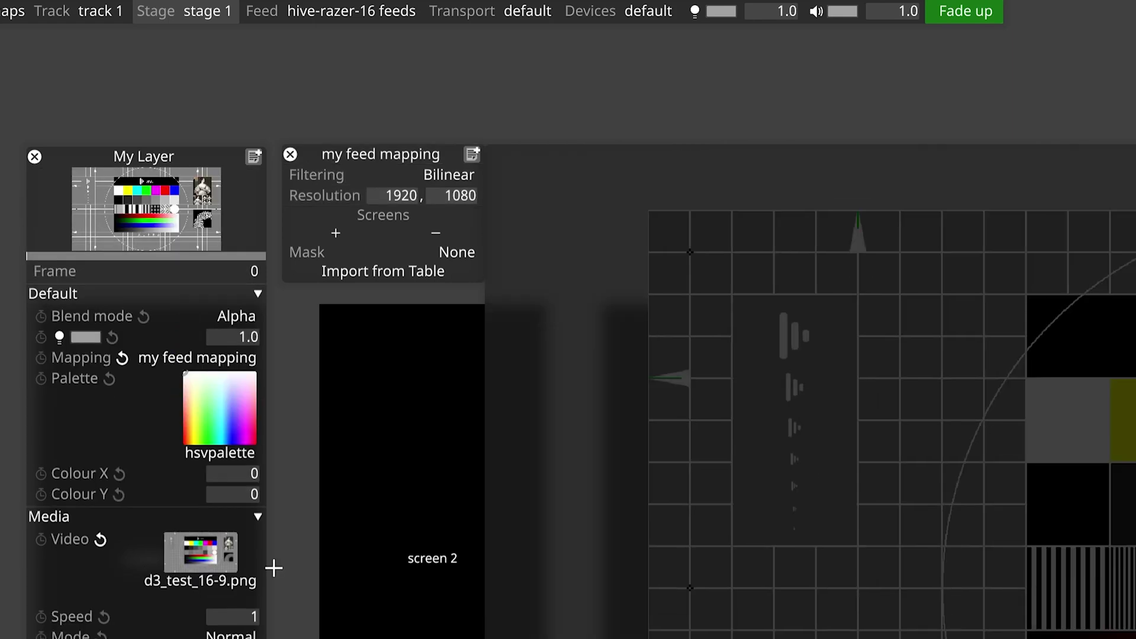
{"action": "left_click", "coordinate": [213, 562]}
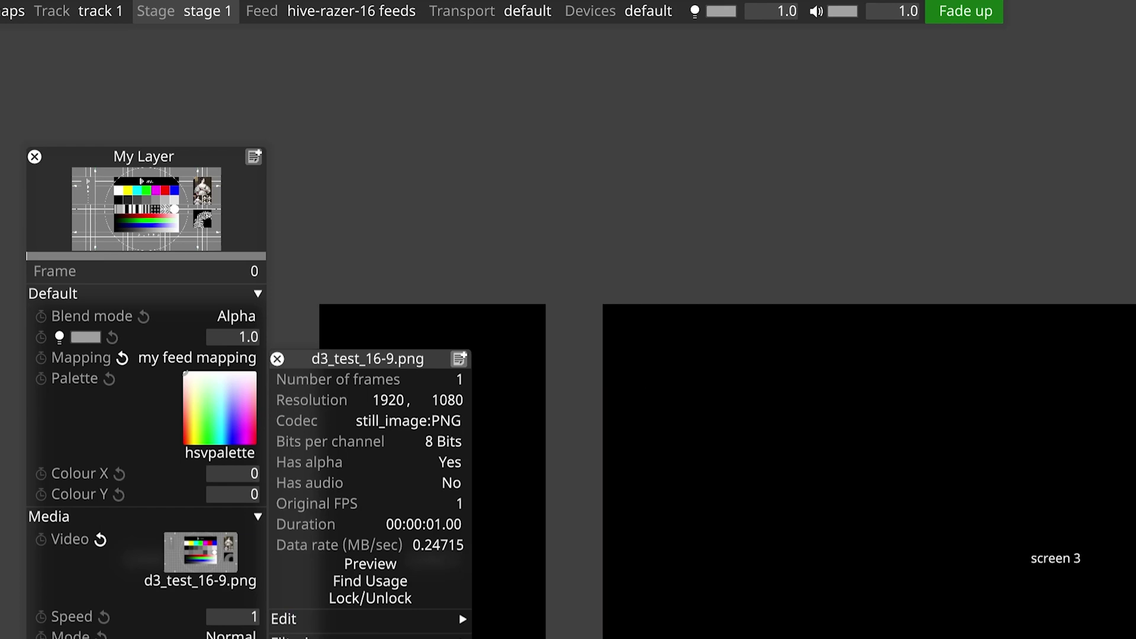
- Add screens 1 through 5 to My Layer's feed mapping
{"action": "left_click", "coordinate": [197, 358]}
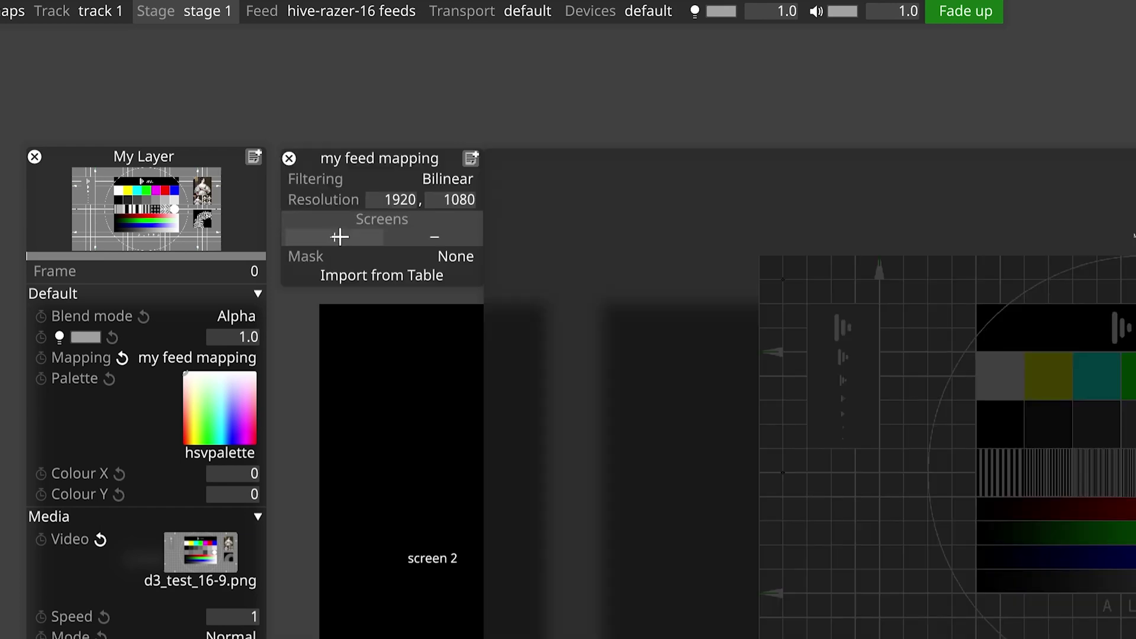
{"action": "left_click", "coordinate": [339, 237]}
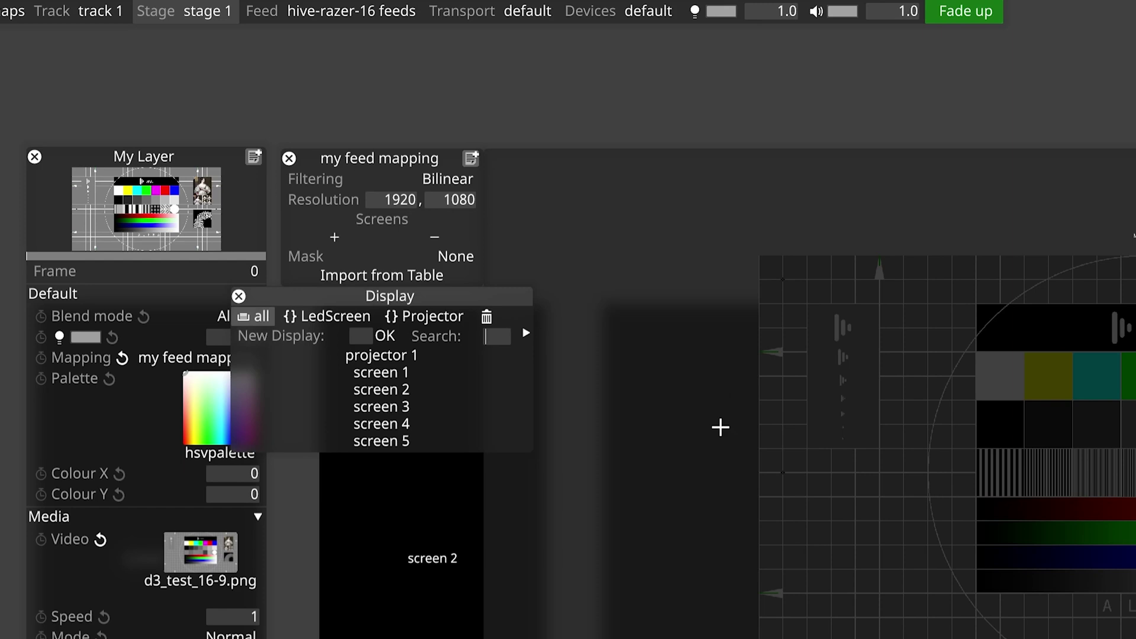
{"action": "left_click", "coordinate": [381, 371]}
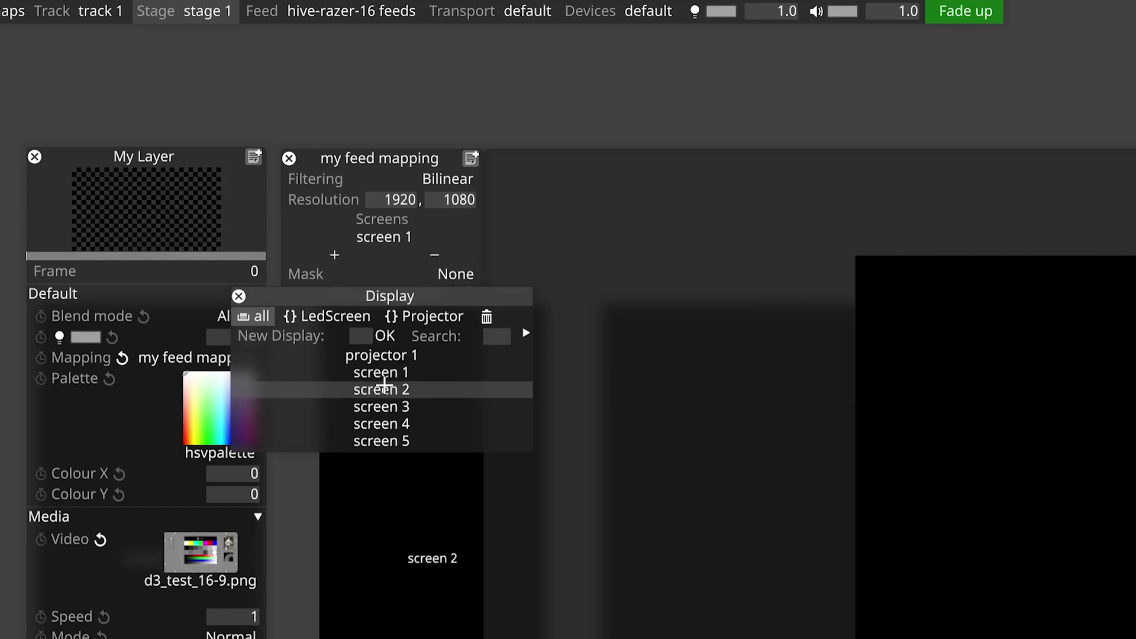
{"action": "left_click", "coordinate": [384, 390]}
{"action": "left_click", "coordinate": [382, 406]}
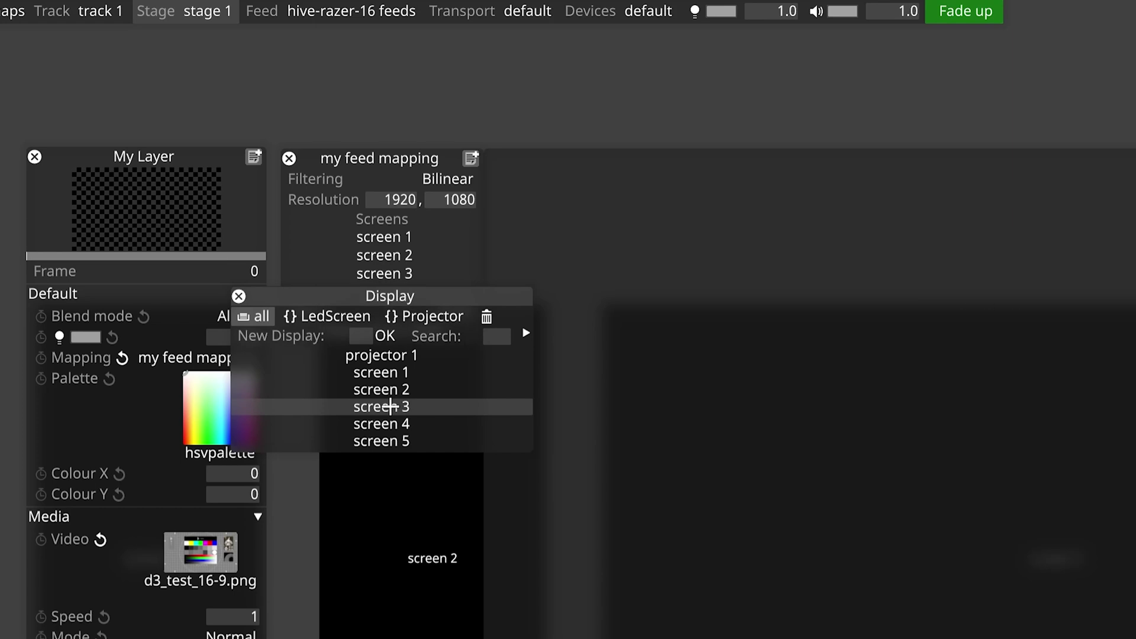
{"action": "left_click", "coordinate": [391, 424]}
{"action": "left_click", "coordinate": [381, 441]}
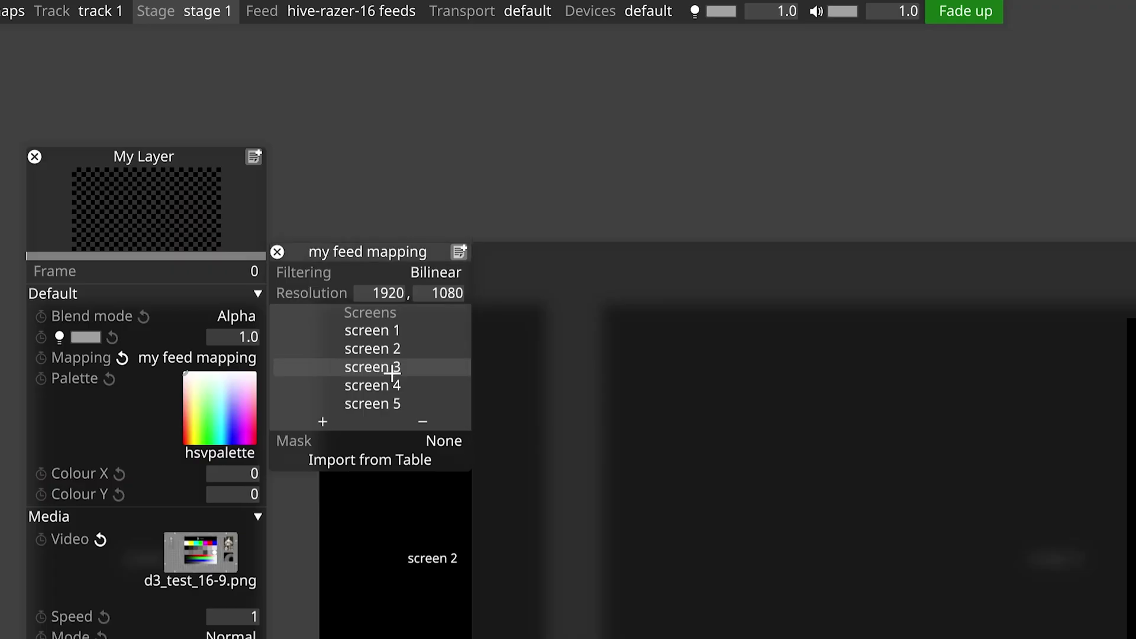
- Add a feed rectangle for screen 1 and reposition its sampling area on the mapping canvas
{"action": "left_click_drag", "start_coordinate": [392, 372], "coordinate": [392, 331]}
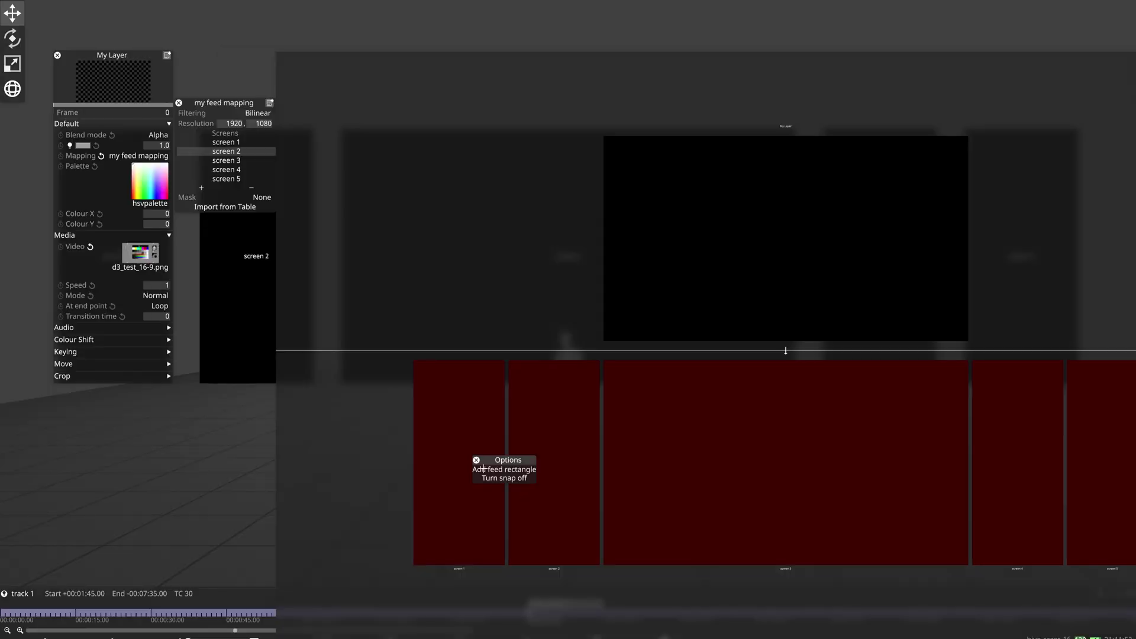
{"action": "left_click", "coordinate": [484, 468]}
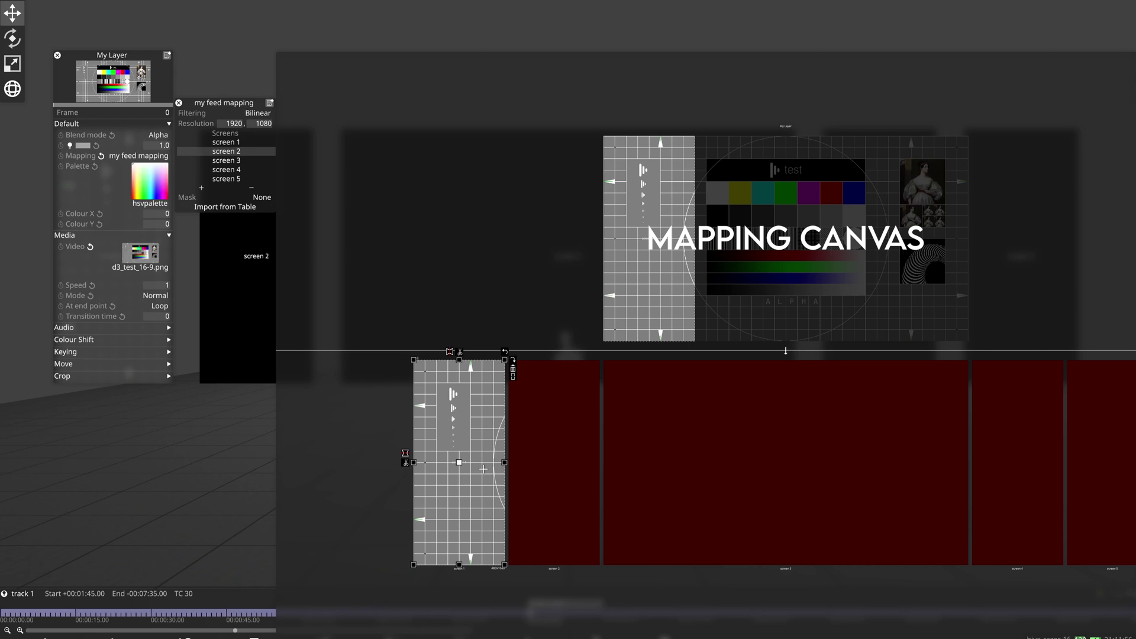
{"action": "left_click", "coordinate": [659, 245]}
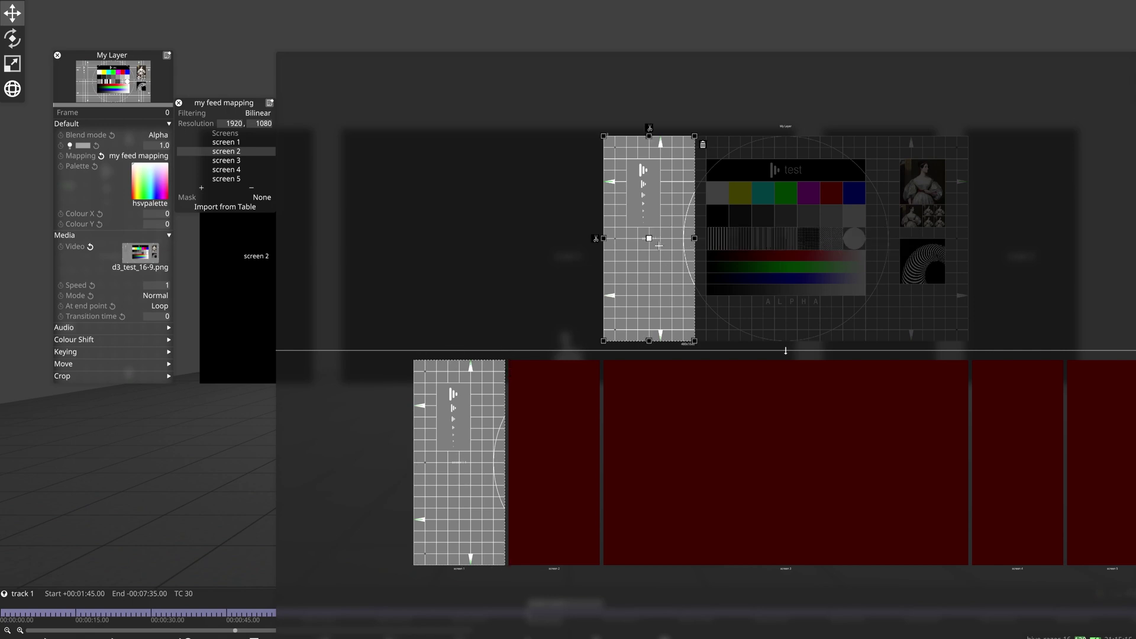
{"action": "left_click_drag", "start_coordinate": [650, 239], "coordinate": [718, 240]}
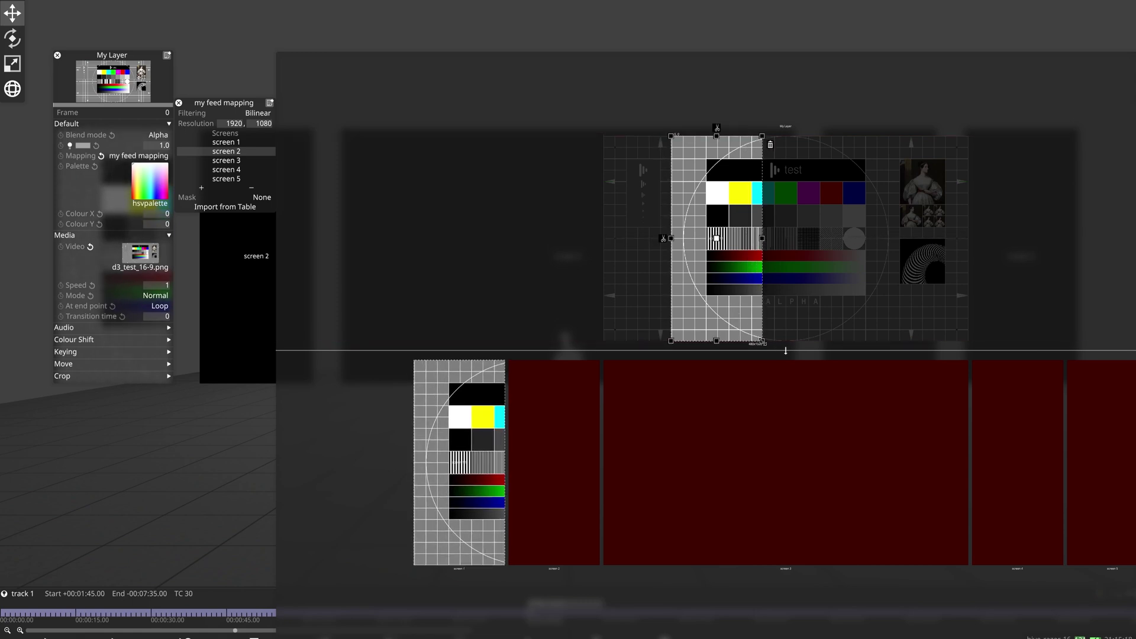
{"action": "mouse_move", "coordinate": [760, 340]}
{"action": "left_mouse_down"}
{"action": "mouse_move", "coordinate": [739, 279]}
{"action": "mouse_move", "coordinate": [764, 342]}
{"action": "left_mouse_up"}
{"action": "left_click_drag", "start_coordinate": [716, 239], "coordinate": [658, 237]}
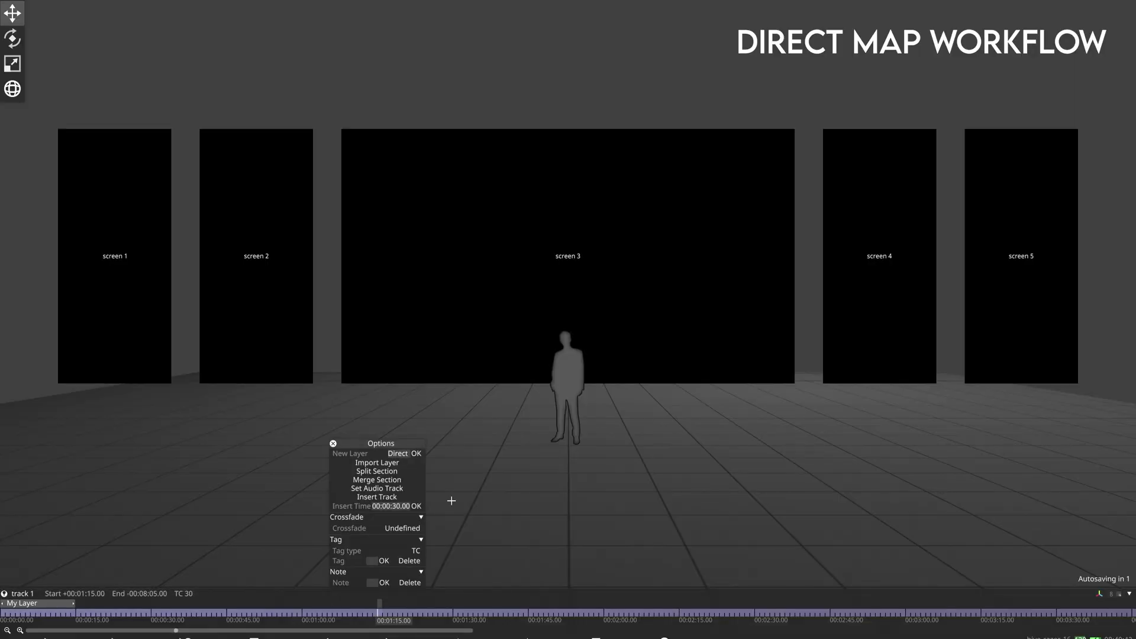
- Create a Video layer named "Direct Maps" at 00:01:15 and assign presenter.mov to it
{"action": "left_click", "coordinate": [398, 454]}
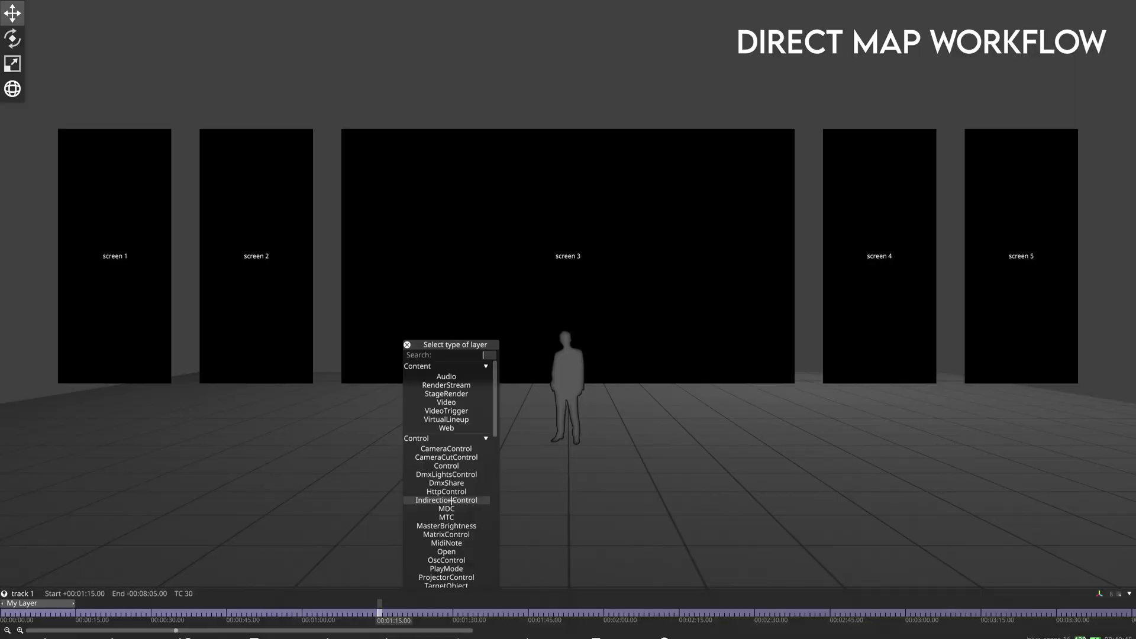
{"action": "left_click", "coordinate": [444, 502]}
{"action": "left_click", "coordinate": [274, 482]}
{"action": "left_click", "coordinate": [549, 503]}
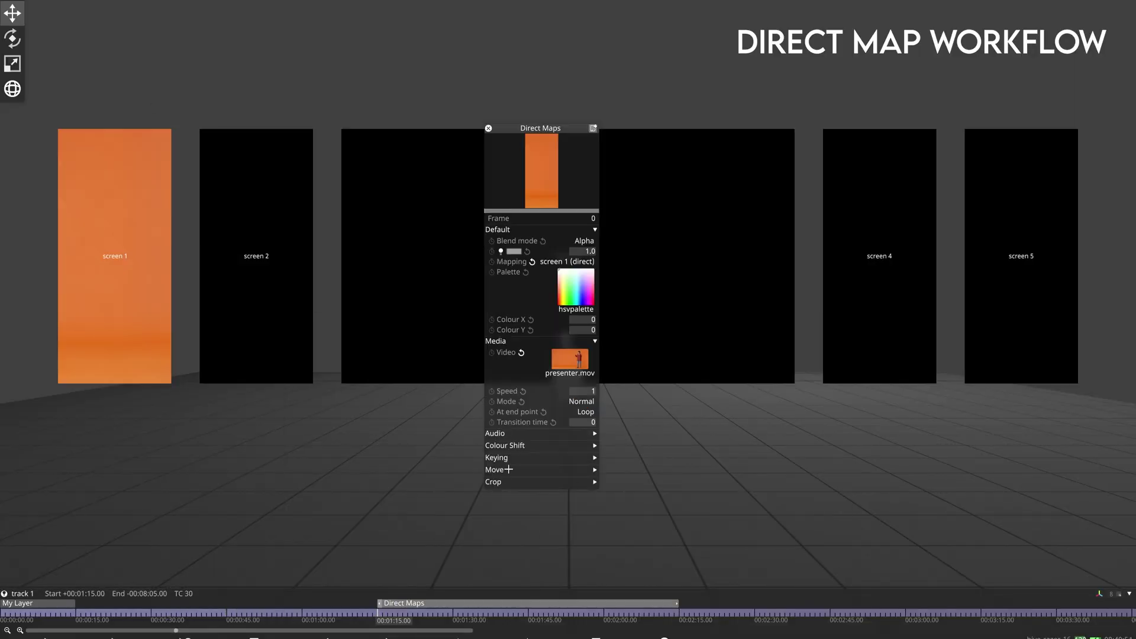
- Enter -0.3 in the Direct Maps layer's Move settings to shift the presenter content
{"action": "left_click", "coordinate": [494, 470]}
{"action": "type", "text": "-0.3"}
{"action": "key", "text": "Return"}
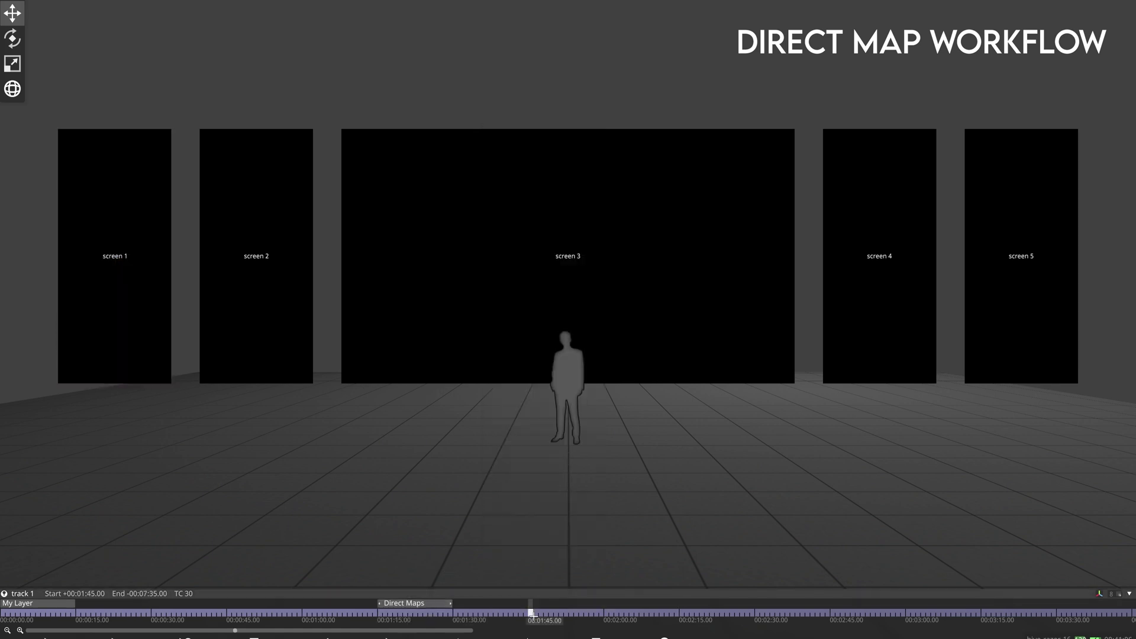
- Add another Video layer at 00:01:45 on the track and assign a video clip to it
{"action": "right_click", "coordinate": [531, 616]}
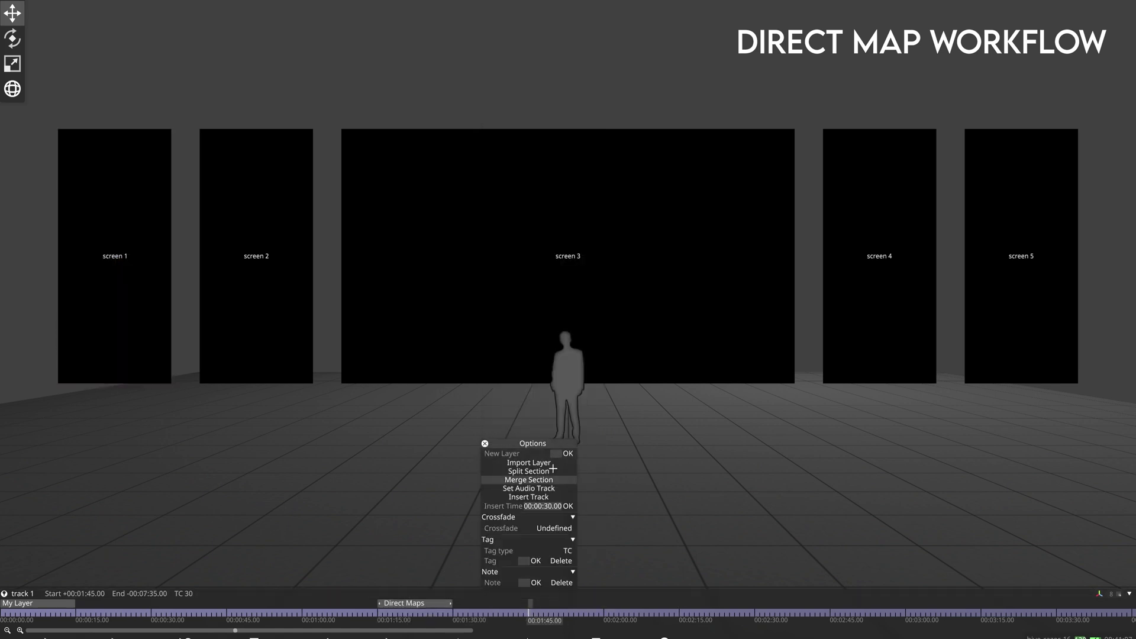
{"action": "left_click", "coordinate": [568, 453]}
{"action": "left_click", "coordinate": [533, 391]}
{"action": "left_click", "coordinate": [102, 218]}
{"action": "left_click", "coordinate": [645, 217]}
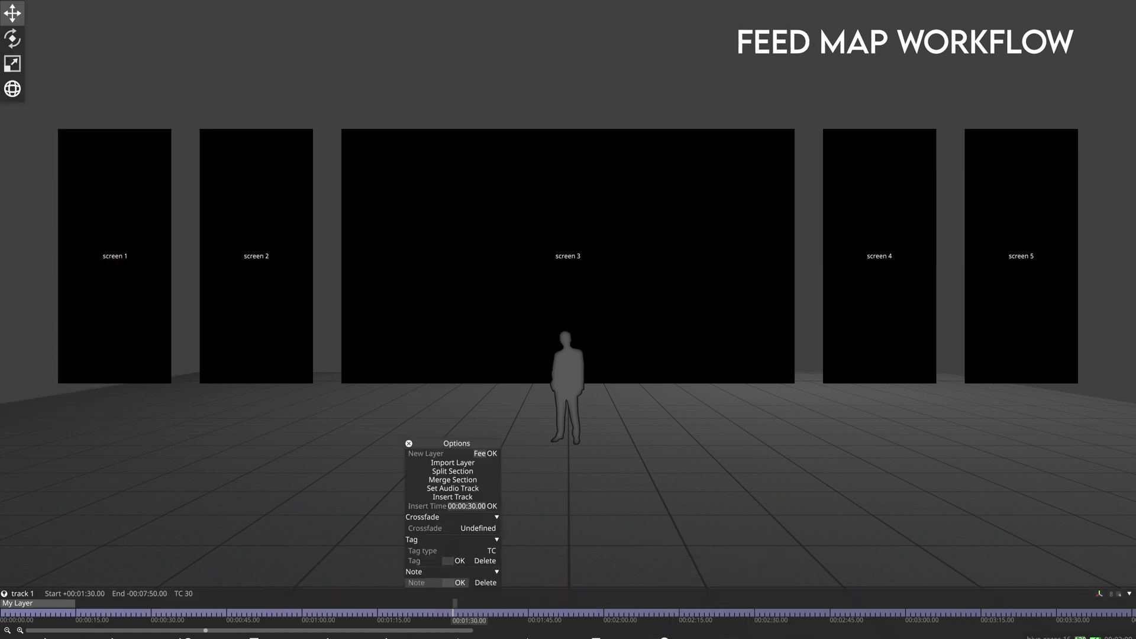
- Create a Video layer named "Feed Map" at 00:01:30 and assign presenter.mov to it
{"action": "left_click", "coordinate": [492, 454]}
{"action": "left_click", "coordinate": [453, 376]}
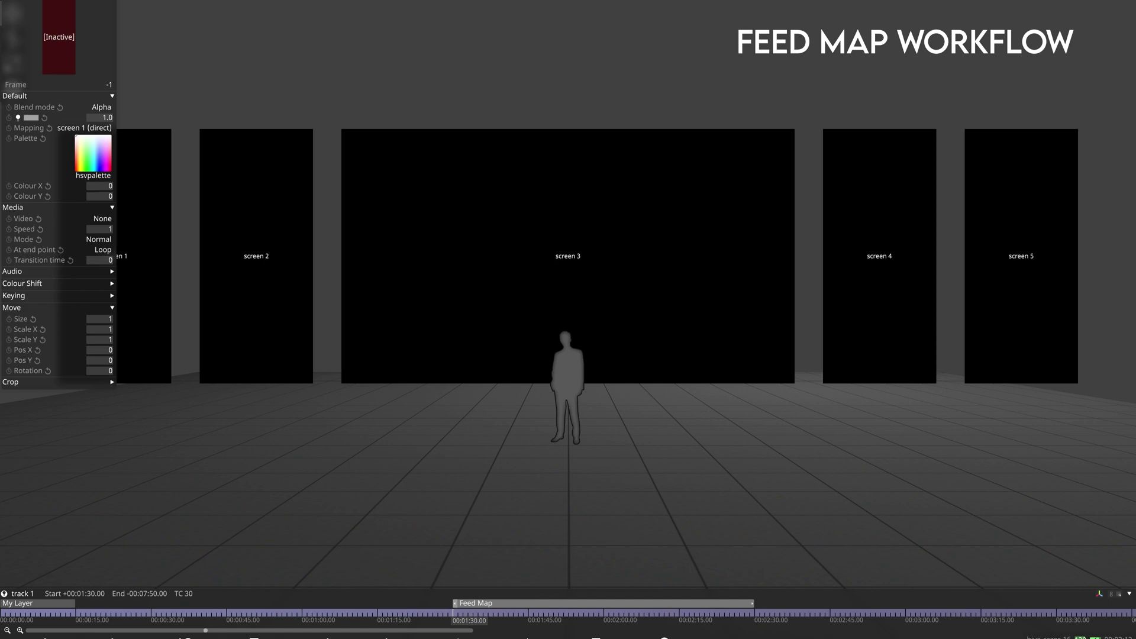
{"action": "left_click", "coordinate": [391, 368]}
{"action": "left_click", "coordinate": [545, 383]}
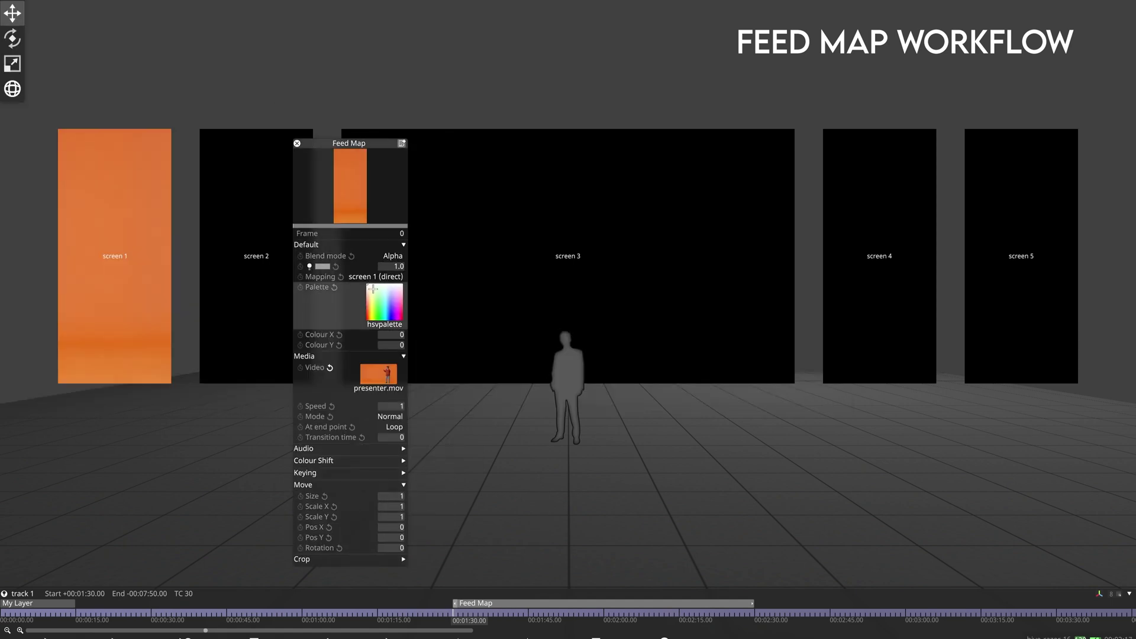
- Create a Feed mapping named "Presenter Placement" for the Feed Map layer with a resolution of 1920 by 1080
{"action": "left_click", "coordinate": [376, 276]}
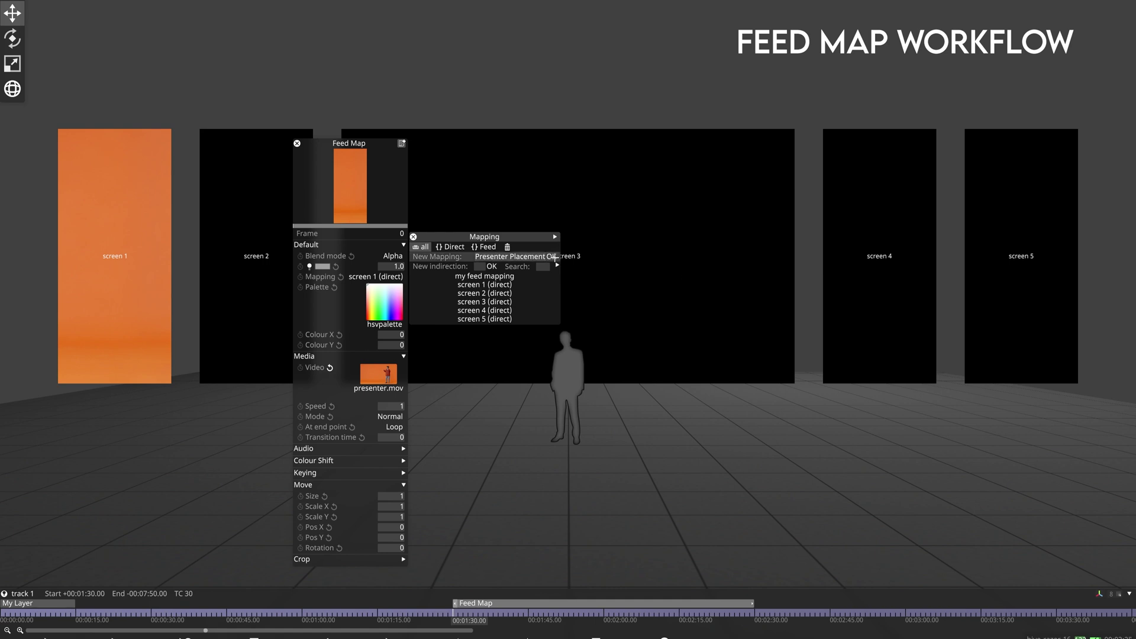
{"action": "left_click", "coordinate": [552, 256]}
{"action": "left_click", "coordinate": [485, 370]}
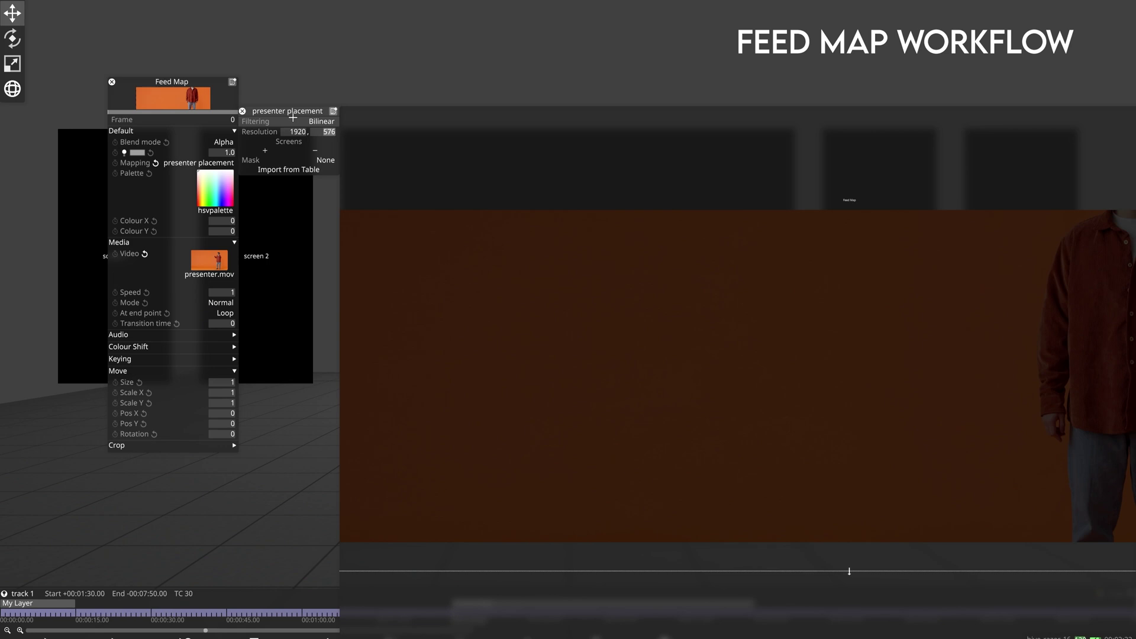
{"action": "type", "text": "1080"}
{"action": "key", "text": "Return"}
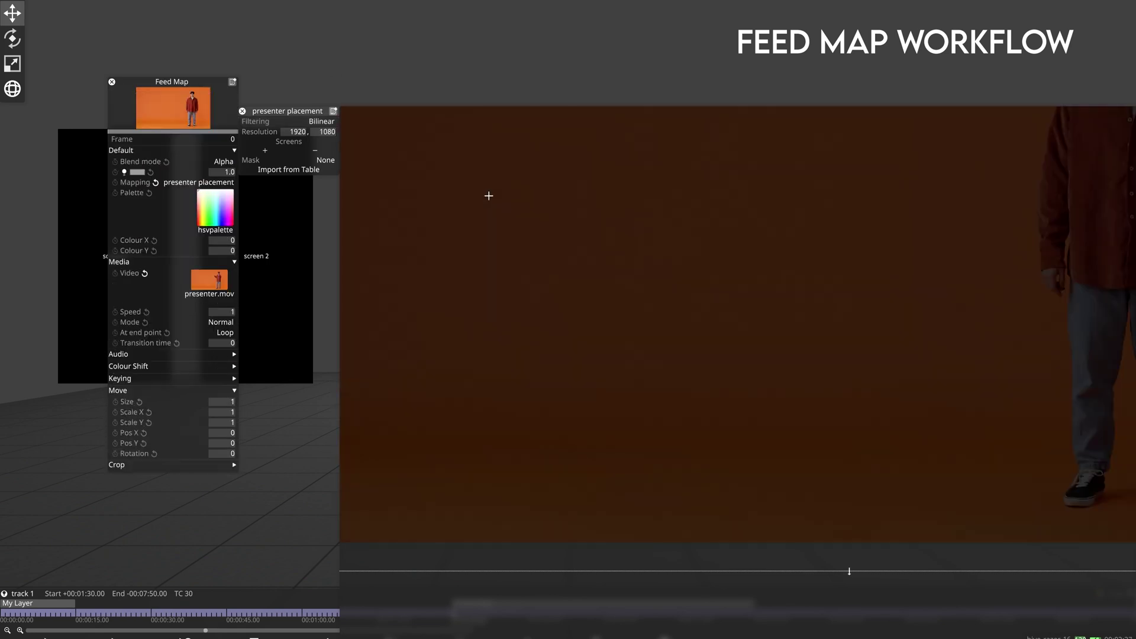
- Add screen 1 to the presenter placement mapping and move its feed rectangle over the presenter, closing the mapping editor
{"action": "scroll", "coordinate": [472, 278], "scroll_direction": "down", "scroll_amount": 3}
{"action": "left_click", "coordinate": [268, 148]}
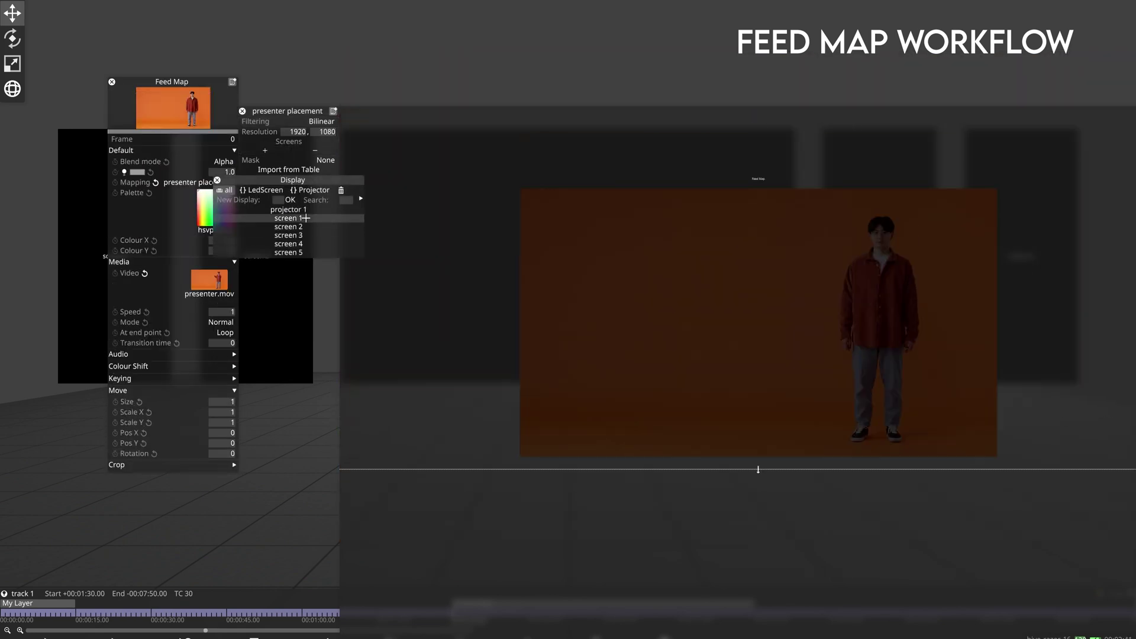
{"action": "scroll", "coordinate": [894, 515], "scroll_direction": "down", "scroll_amount": 2}
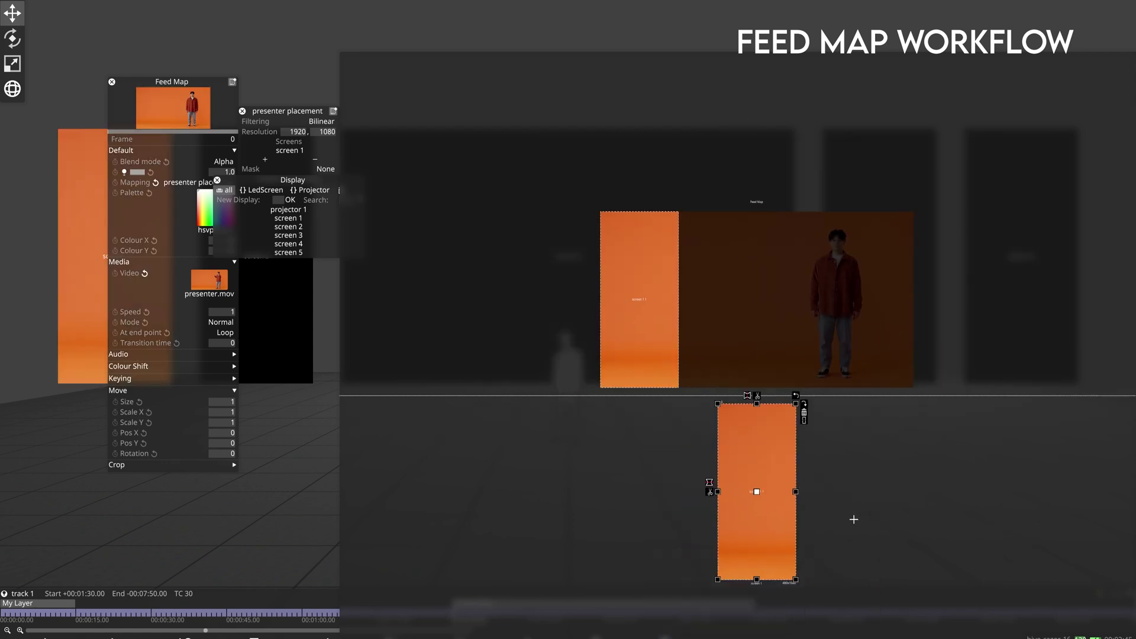
{"action": "left_click_drag", "start_coordinate": [639, 300], "coordinate": [834, 297]}
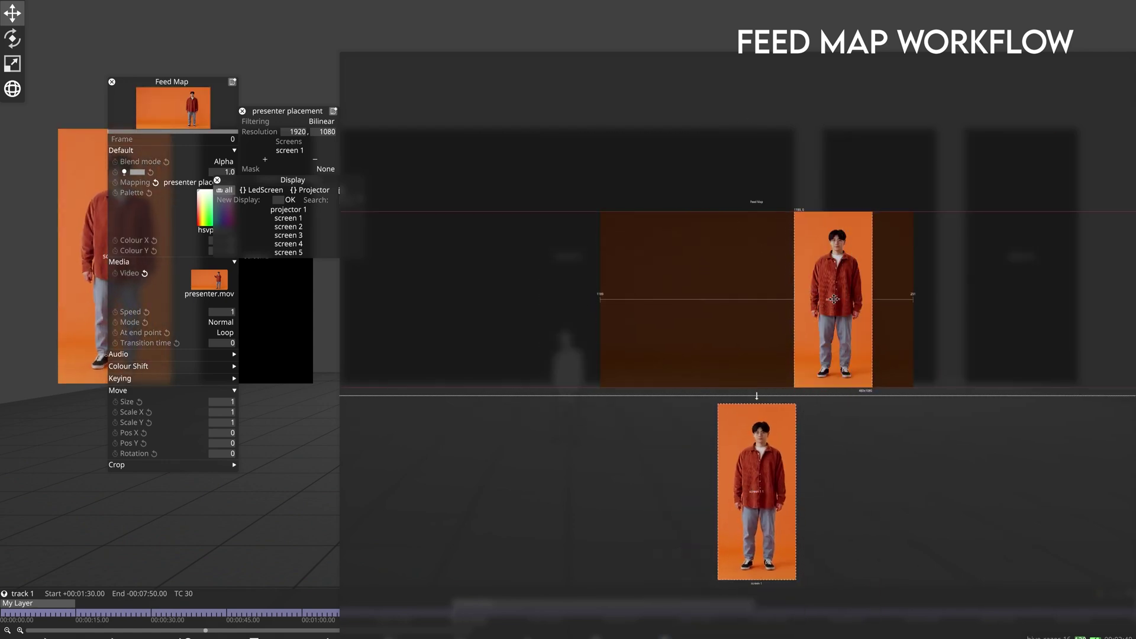
{"action": "left_click", "coordinate": [243, 110]}
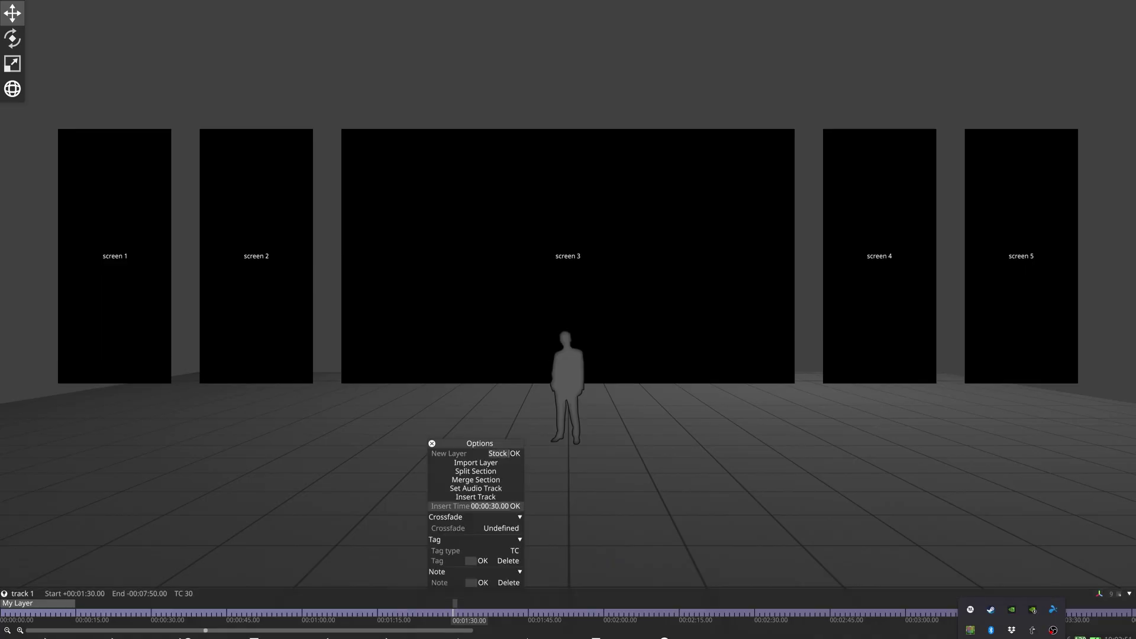
- Create a Video layer named "Stock Content" at 00:01:30 on the track
{"action": "left_click", "coordinate": [515, 453]}
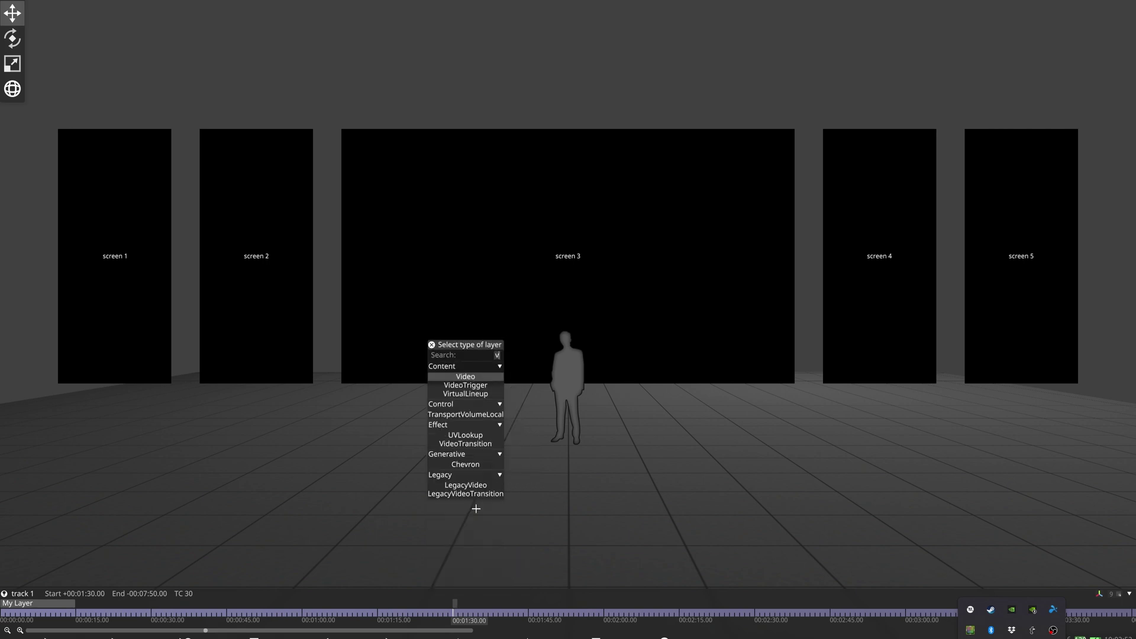
{"action": "left_click", "coordinate": [474, 508]}
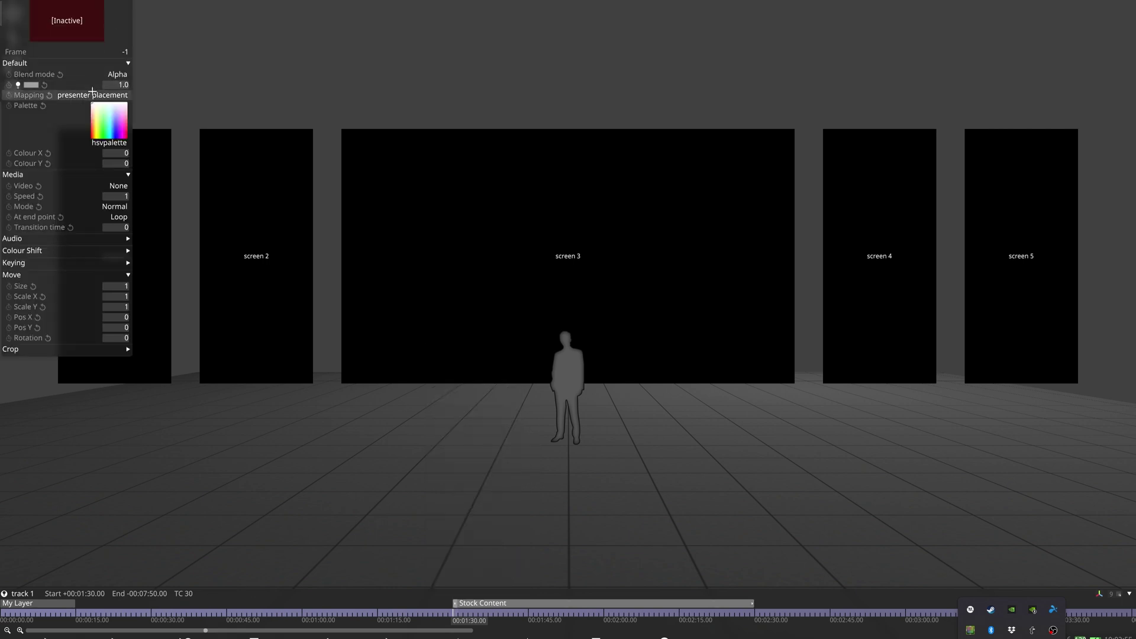
- Assign particles.mov to the Stock Content layer and create a Feed mapping named "particles" for it
{"action": "left_click", "coordinate": [107, 185]}
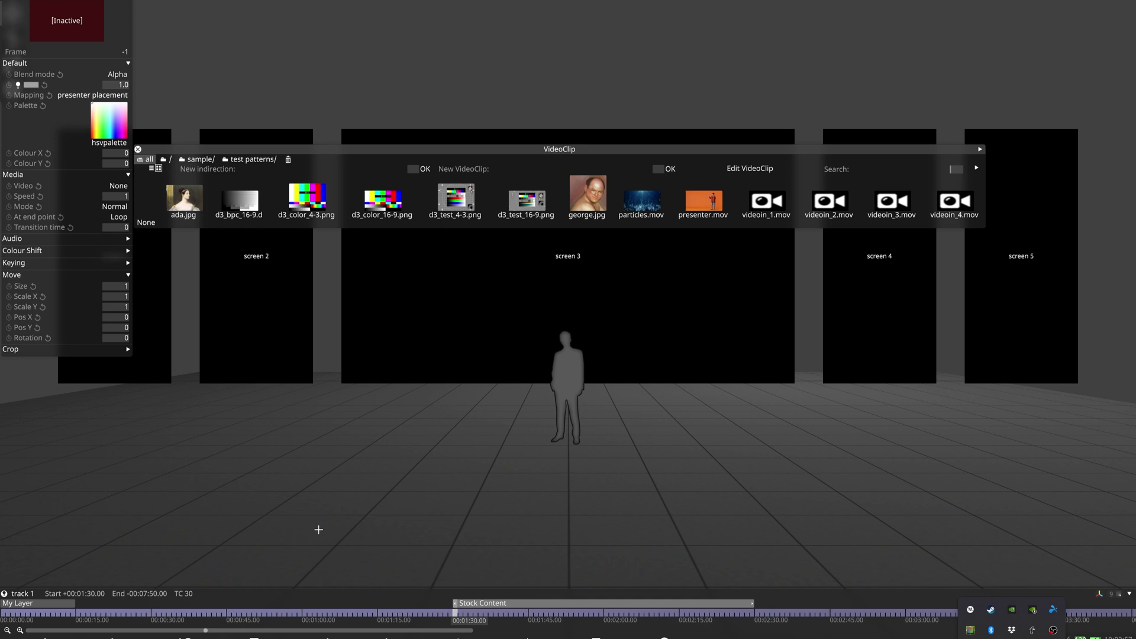
{"action": "left_click", "coordinate": [626, 220]}
{"action": "left_click", "coordinate": [97, 96]}
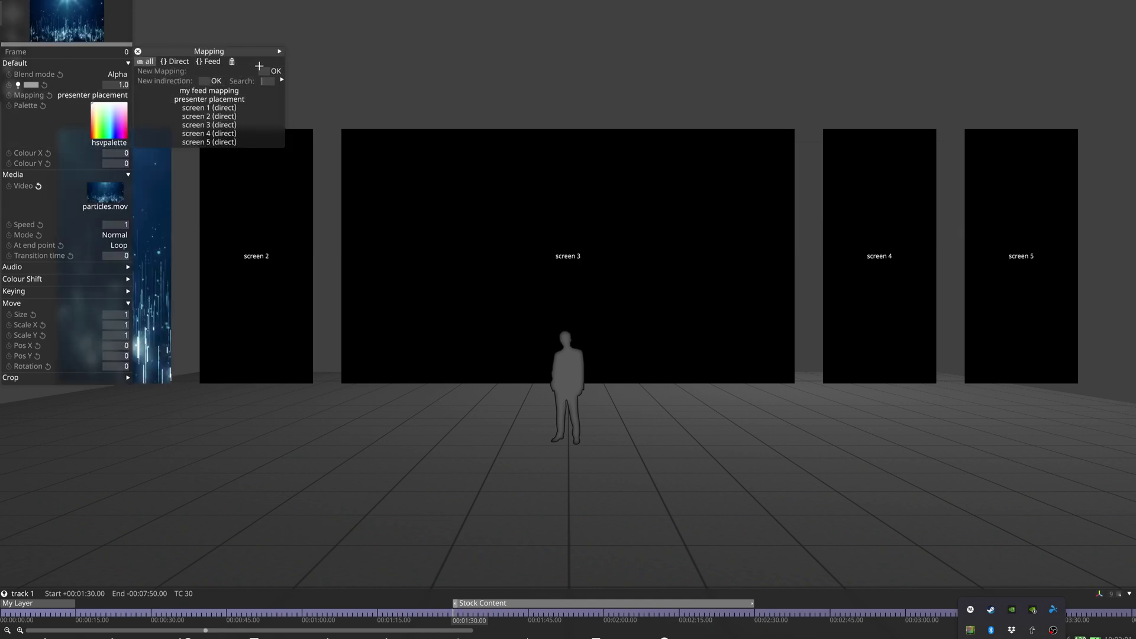
{"action": "left_click", "coordinate": [259, 71]}
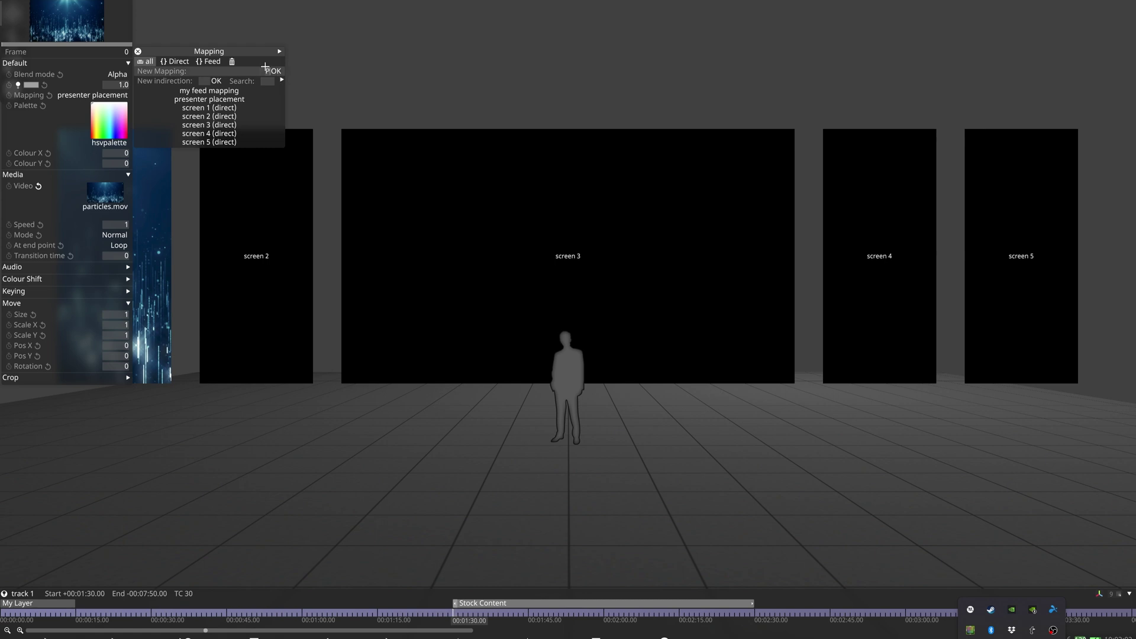
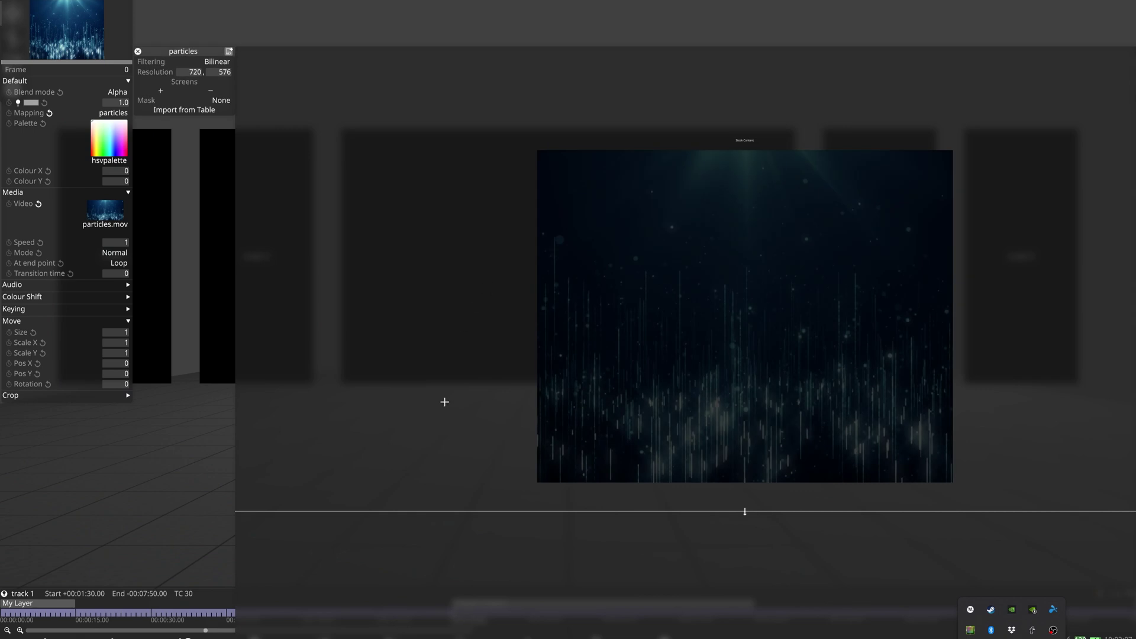
- Set the particles mapping's resolution to 1920 by 1080
{"action": "type", "text": "1920"}
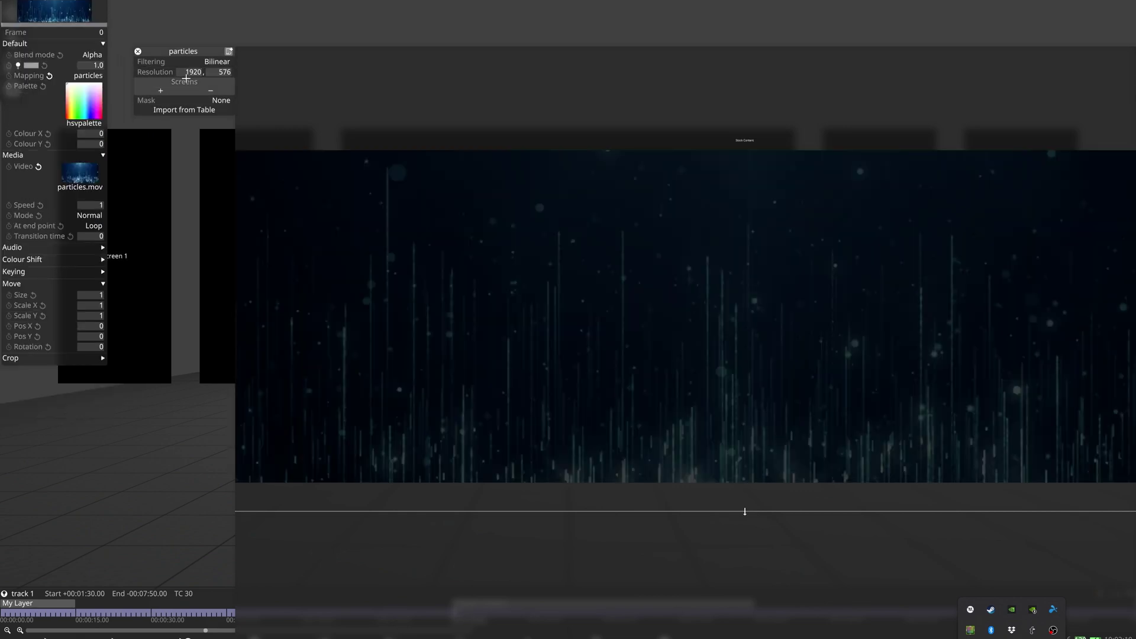
{"action": "key", "text": "Tab"}
{"action": "type", "text": "1080"}
{"action": "key", "text": "Return"}
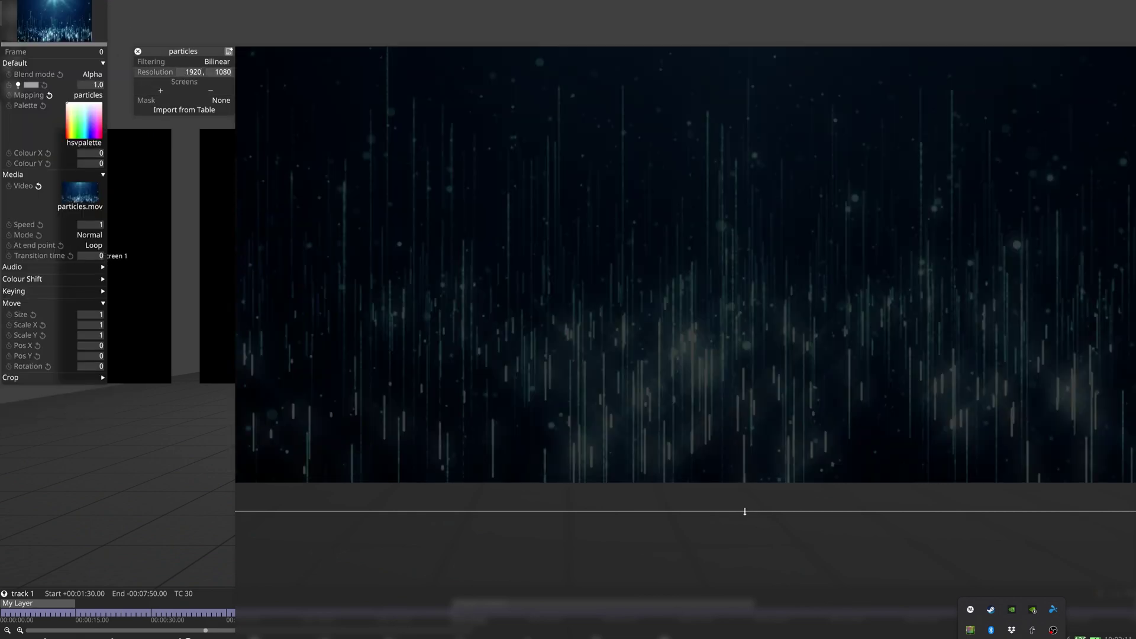
- Add screens 1, 2, 3, 4 and 5 to the particles mapping
{"action": "scroll", "coordinate": [719, 234], "scroll_direction": "down", "scroll_amount": 5}
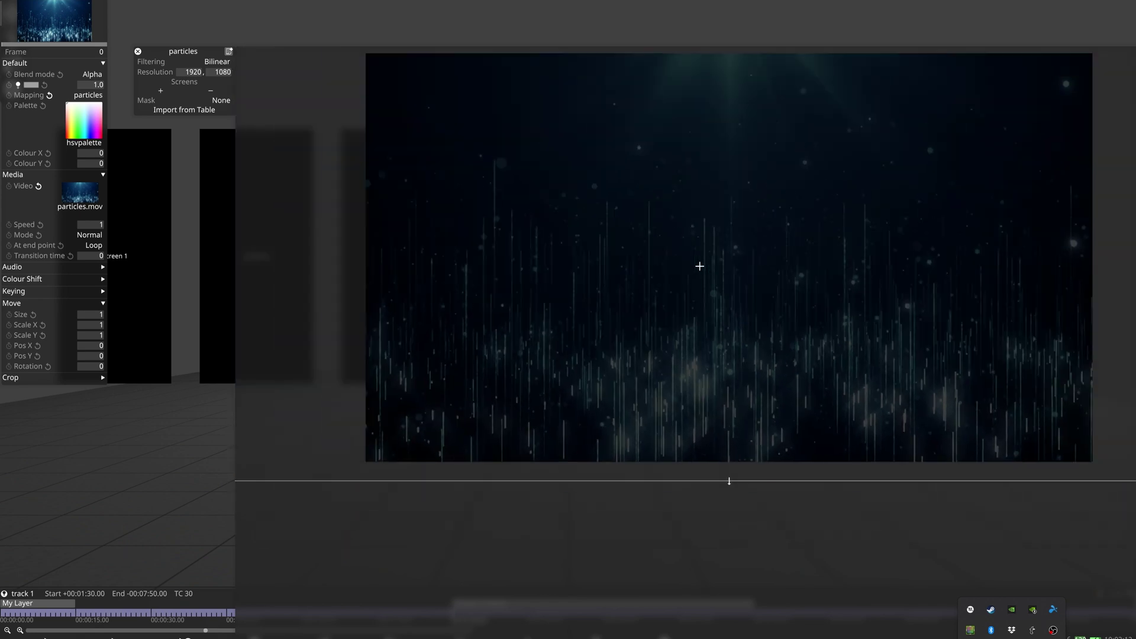
{"action": "left_click", "coordinate": [161, 91]}
{"action": "left_click", "coordinate": [181, 160]}
{"action": "left_click", "coordinate": [183, 167]}
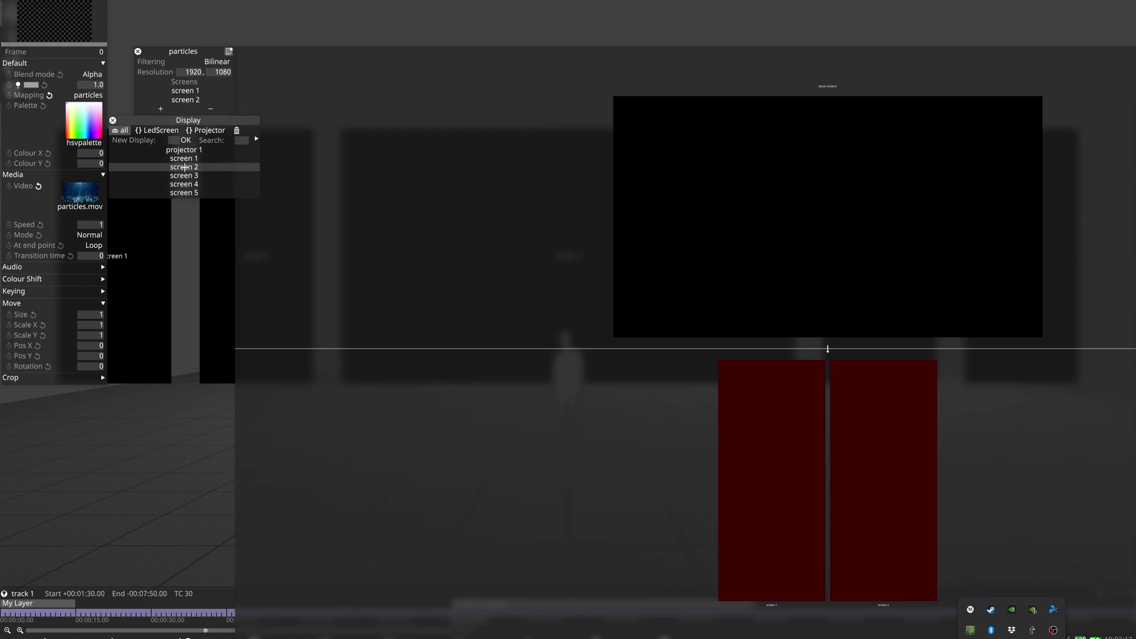
{"action": "left_click", "coordinate": [184, 175]}
{"action": "left_click", "coordinate": [187, 183]}
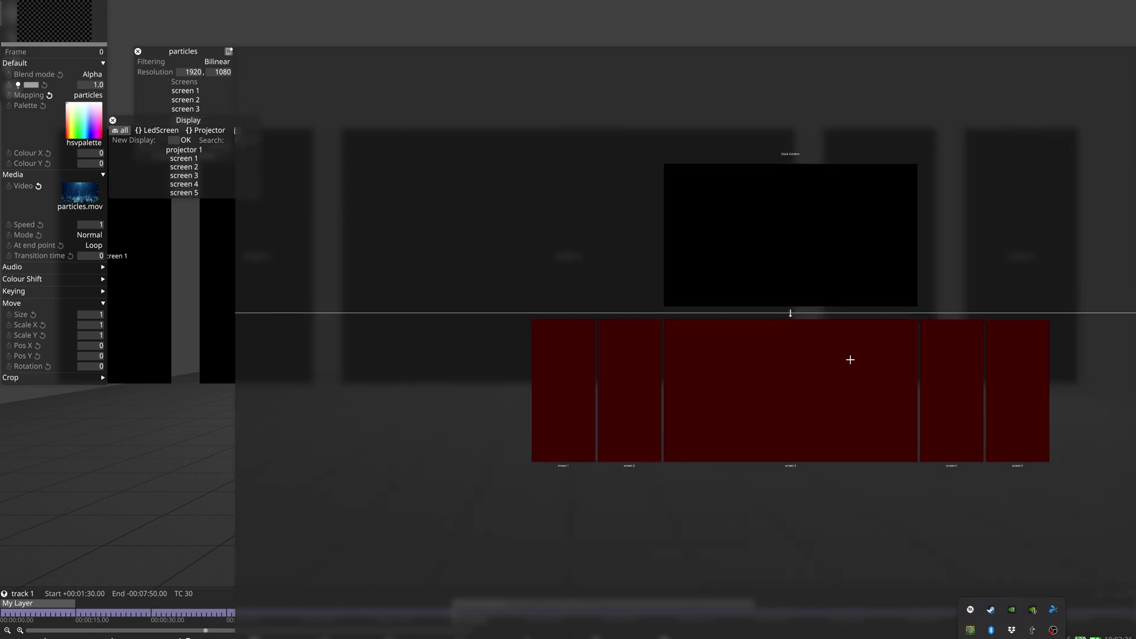
- Add feed rectangles for screens 1, 2 and 3, moving screen 2's rectangle just left of the particles content's centre
{"action": "left_click", "coordinate": [571, 362]}
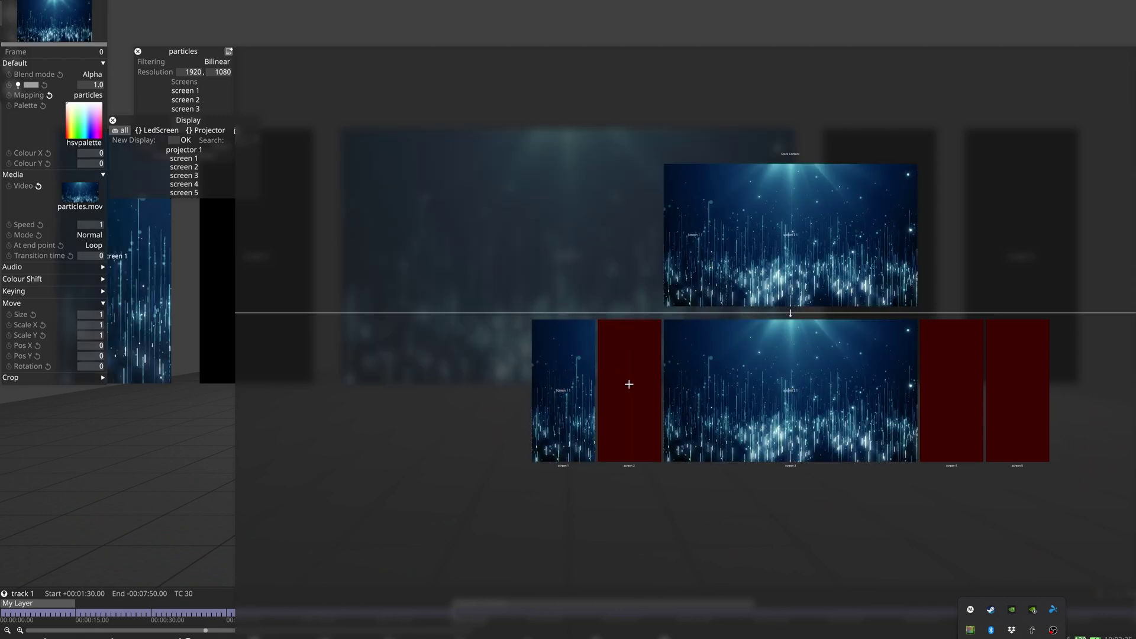
{"action": "left_click", "coordinate": [674, 303]}
{"action": "left_click", "coordinate": [698, 234]}
{"action": "left_click_drag", "start_coordinate": [696, 237], "coordinate": [757, 237]}
- Add feed rectangles for screens 4 and 5, moving screen 4's just right of the content's centre and screen 5's to its right edge
{"action": "right_click", "coordinate": [959, 385]}
{"action": "left_click", "coordinate": [988, 401]}
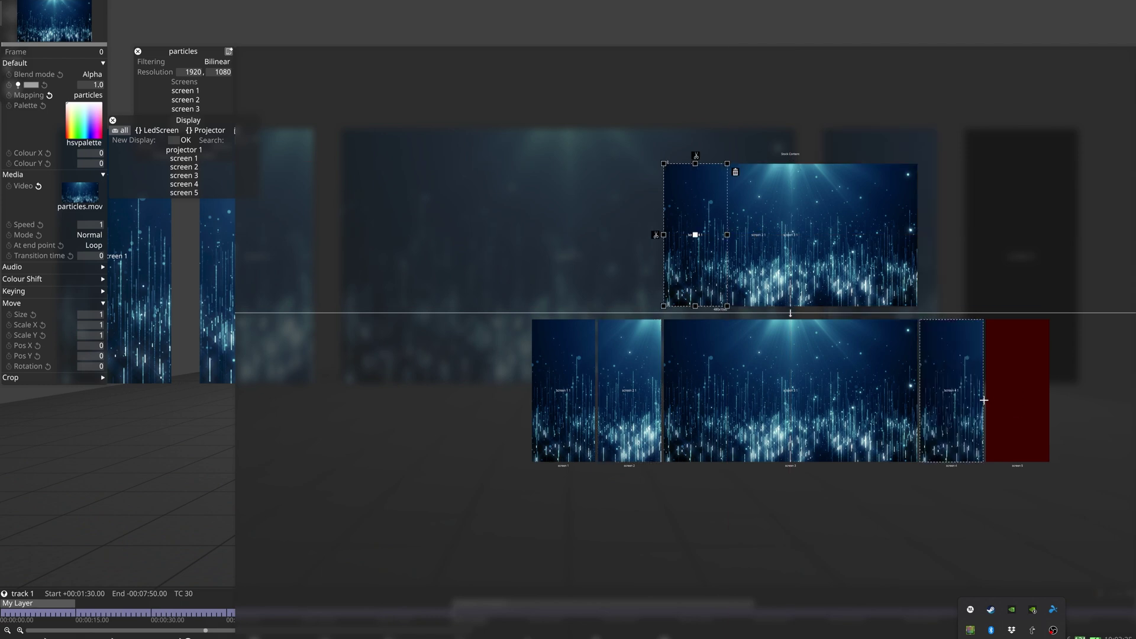
{"action": "left_click_drag", "start_coordinate": [695, 235], "coordinate": [822, 237]}
{"action": "left_click", "coordinate": [1015, 382]}
{"action": "left_click", "coordinate": [1047, 397]}
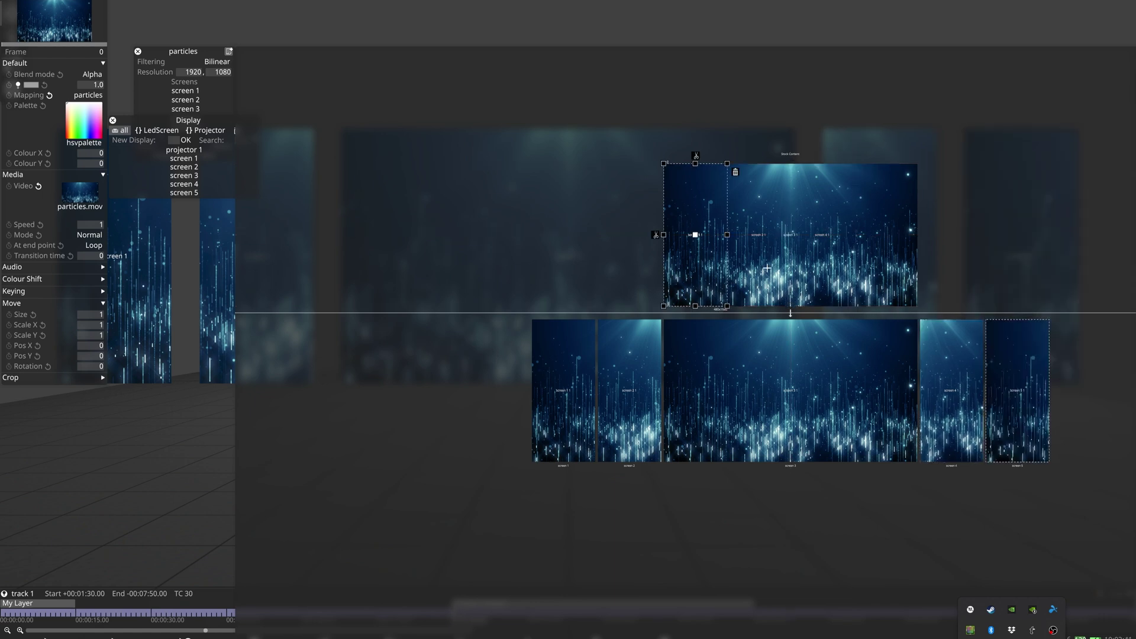
{"action": "left_click_drag", "start_coordinate": [696, 235], "coordinate": [885, 236]}
{"action": "left_click", "coordinate": [585, 213]}
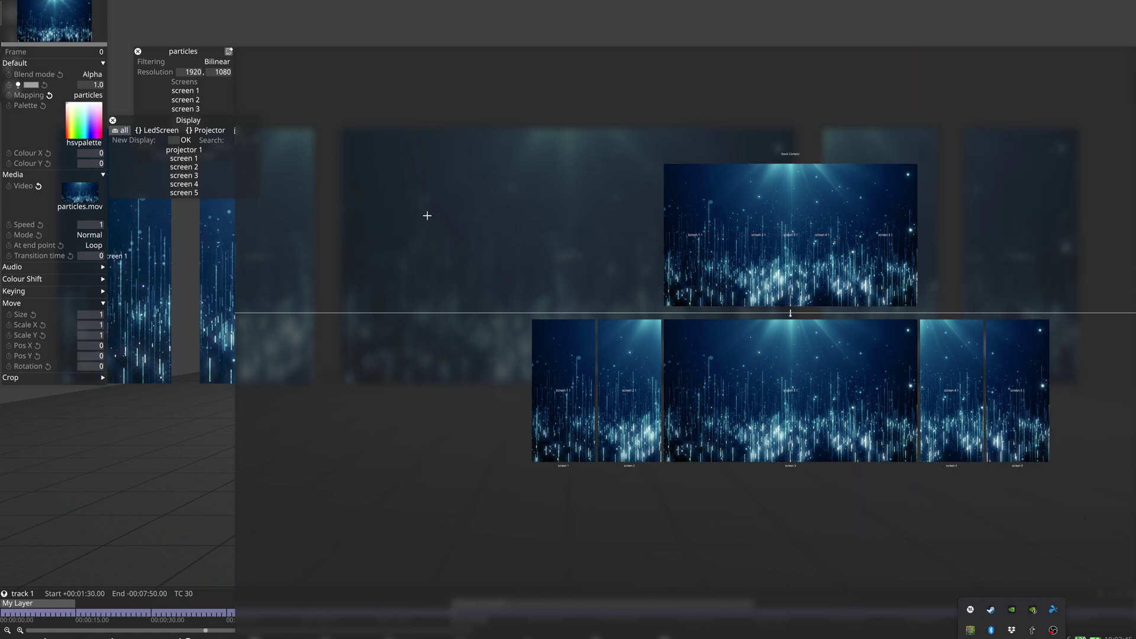
- Close the display list and the particles mapping editor, and start playback of the track
{"action": "left_click", "coordinate": [112, 120]}
{"action": "left_click", "coordinate": [138, 52]}
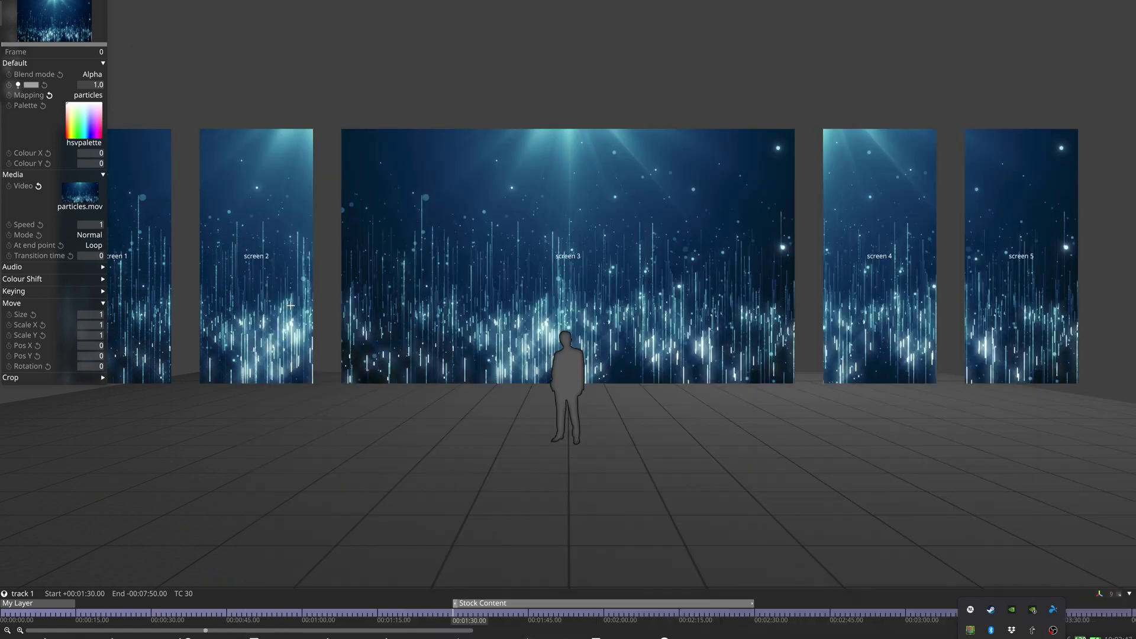
{"action": "left_click", "coordinate": [435, 457]}
{"action": "key", "text": "space"}
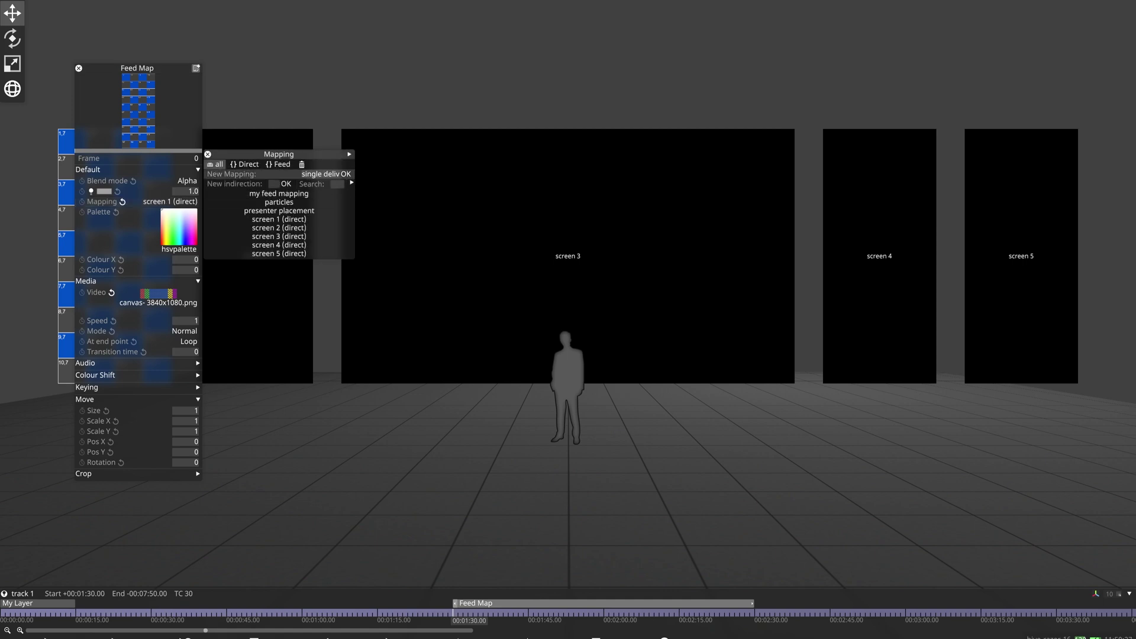
- Create a Feed mapping named "single delivery" for the Feed Map layer and check the resolution of its canvas image
{"action": "left_click", "coordinate": [345, 174]}
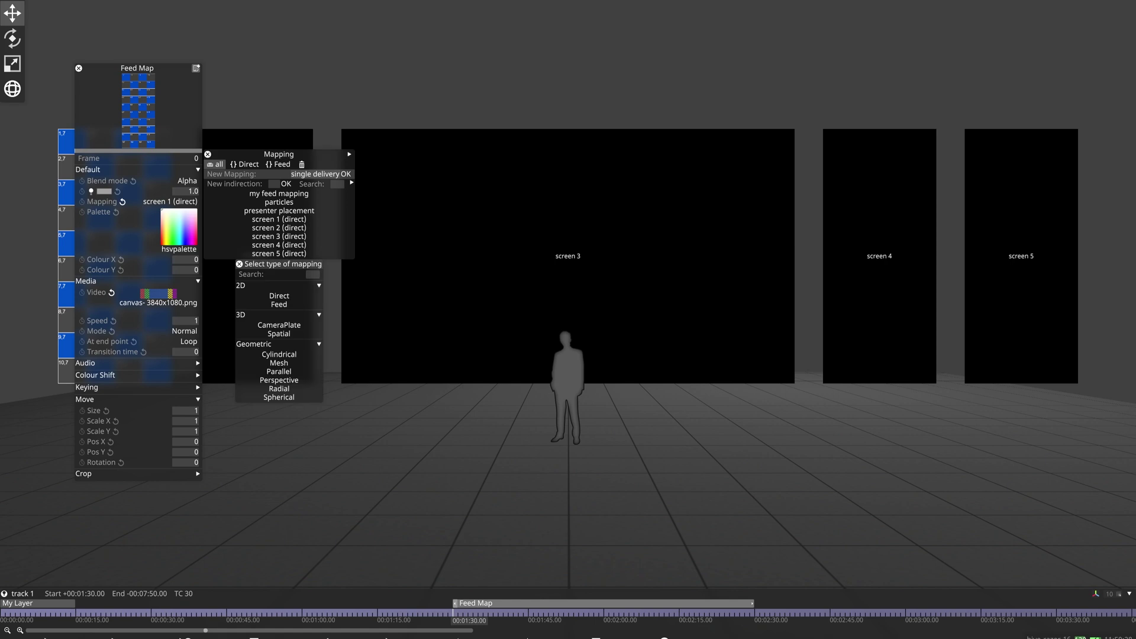
{"action": "left_click", "coordinate": [278, 308]}
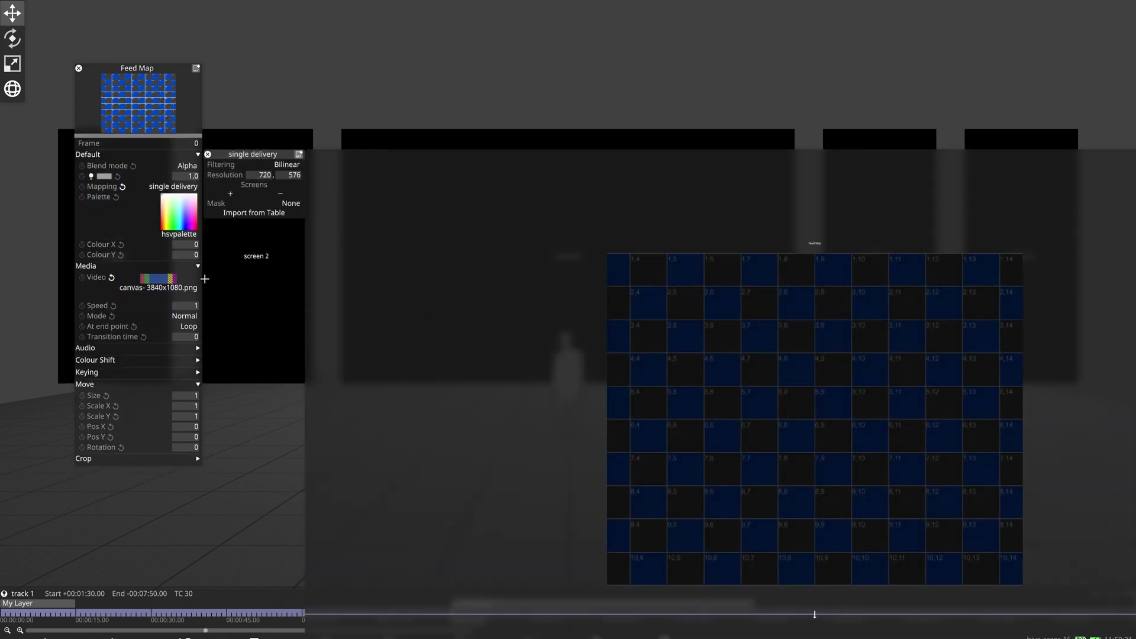
{"action": "left_click", "coordinate": [183, 283]}
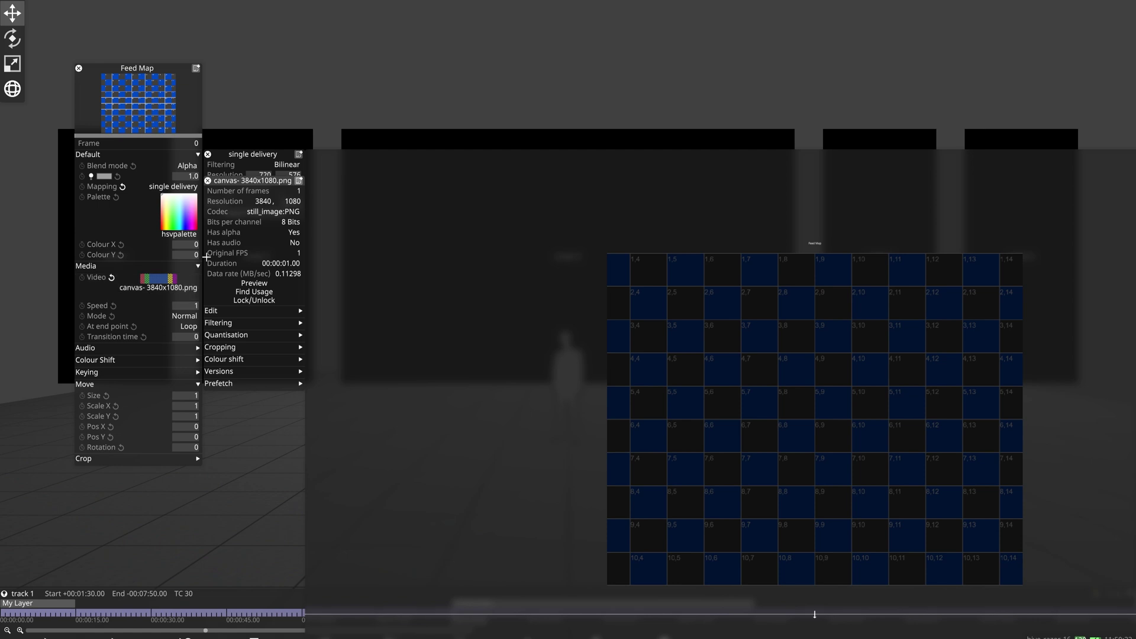
{"action": "left_click", "coordinate": [208, 180]}
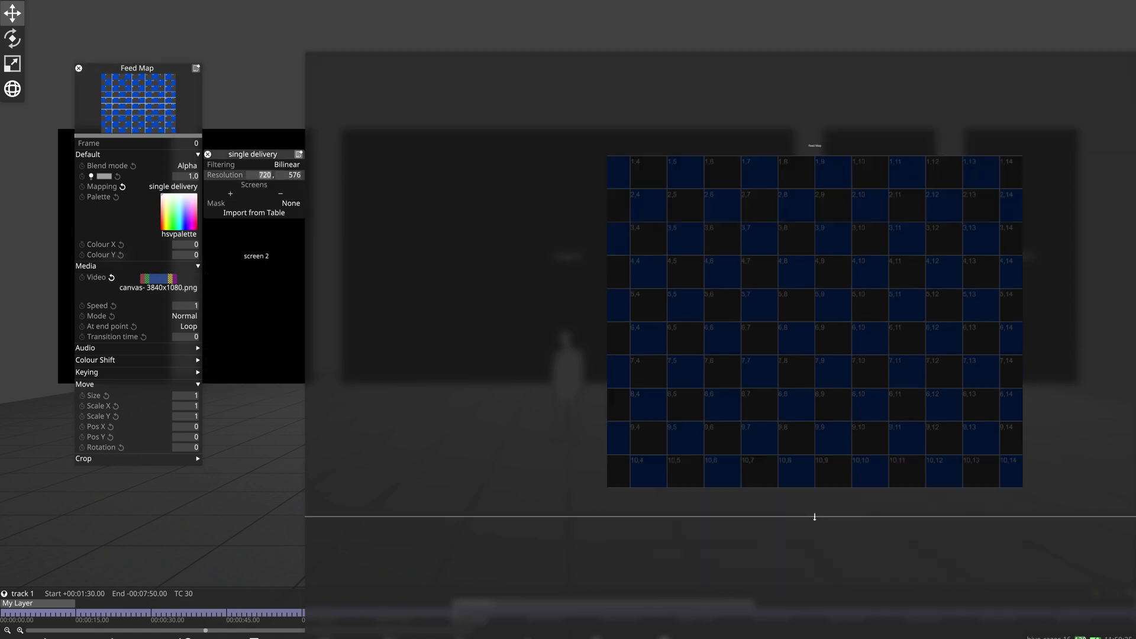
- Set the single delivery mapping's resolution to 3840 by 1080
{"action": "type", "text": "3840"}
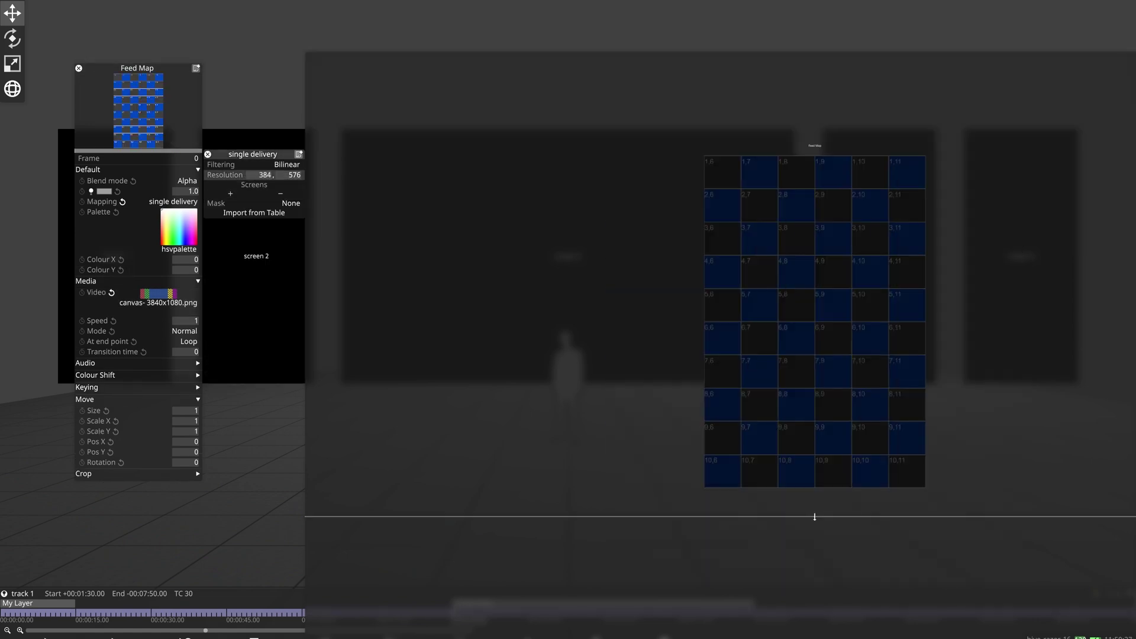
{"action": "key", "text": "Tab"}
{"action": "type", "text": "1080"}
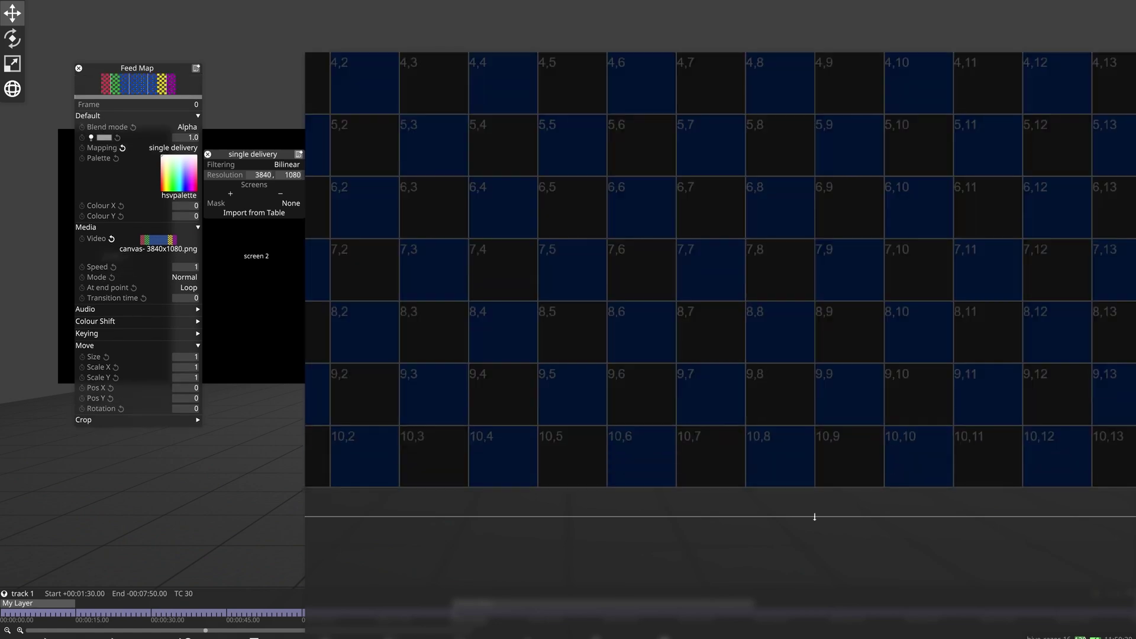
{"action": "key", "text": "Return"}
- Add screens 1, 2, 3, 4 and 5 to the single delivery mapping
{"action": "scroll", "coordinate": [586, 222], "scroll_direction": "down", "scroll_amount": 5}
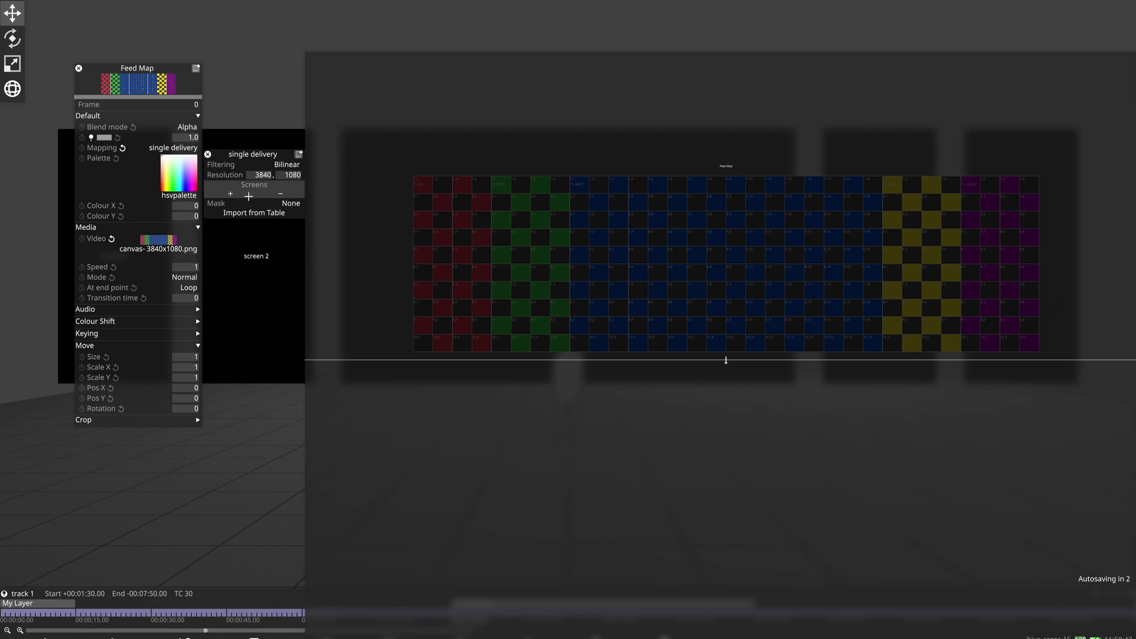
{"action": "left_click", "coordinate": [230, 194]}
{"action": "left_click", "coordinate": [260, 261]}
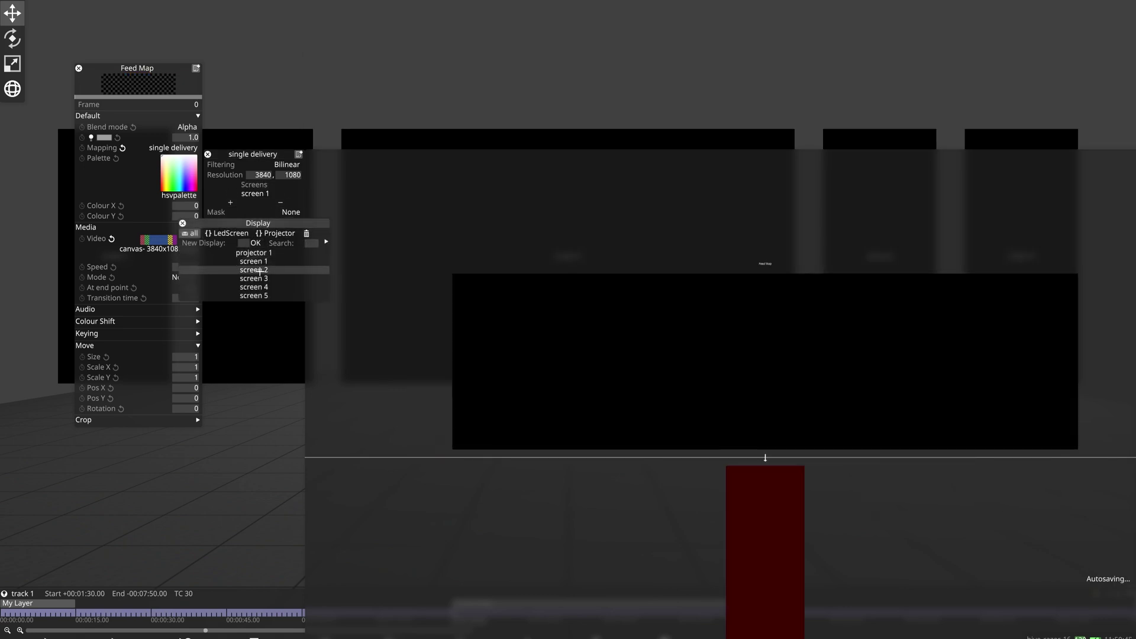
{"action": "left_click", "coordinate": [260, 270]}
{"action": "left_click", "coordinate": [260, 278]}
{"action": "left_click", "coordinate": [260, 287]}
{"action": "left_click", "coordinate": [260, 295]}
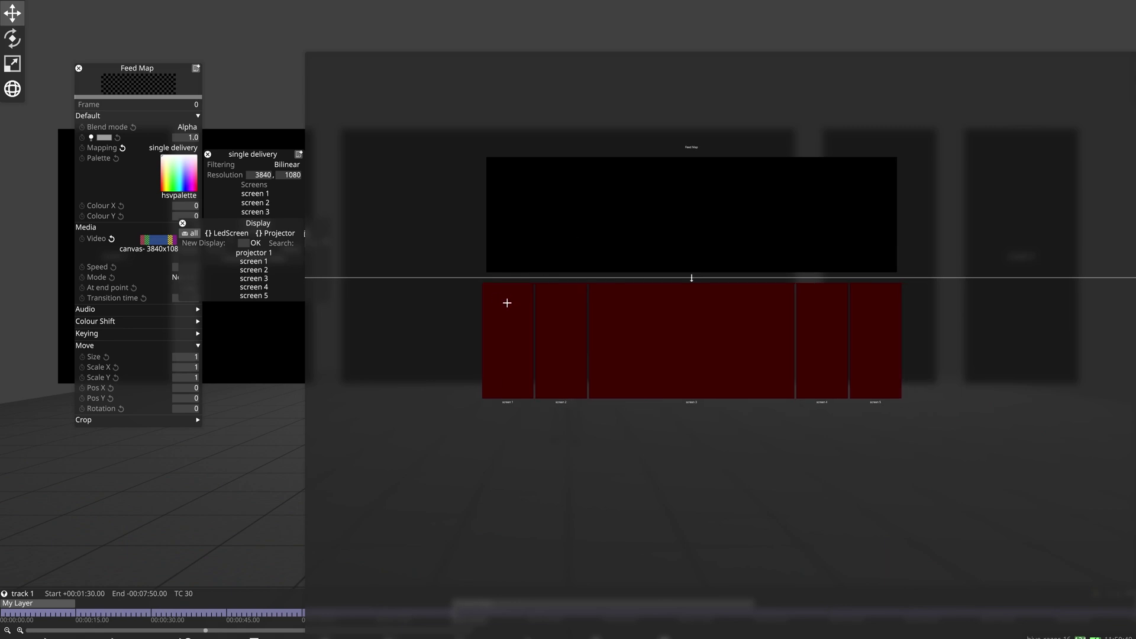
- Add feed rectangles for screens 1 and 2 in the single delivery mapping, moving screen 2's rectangle over the green section
{"action": "right_click", "coordinate": [507, 303]}
{"action": "left_click", "coordinate": [533, 314]}
{"action": "right_click", "coordinate": [556, 322]}
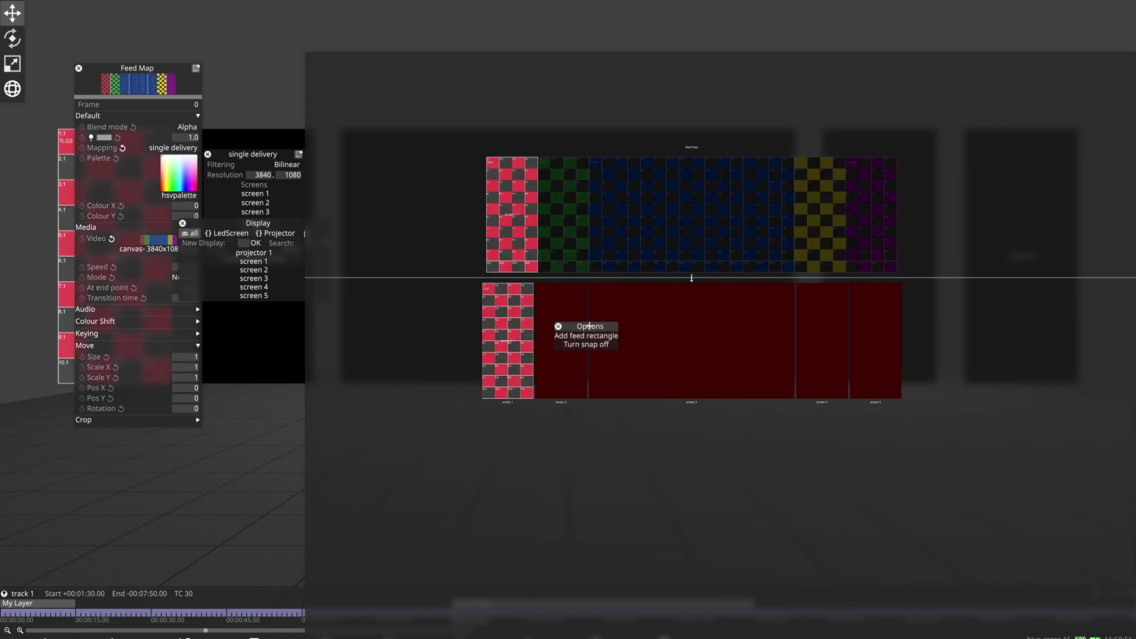
{"action": "left_click", "coordinate": [586, 336]}
{"action": "left_click", "coordinate": [515, 225]}
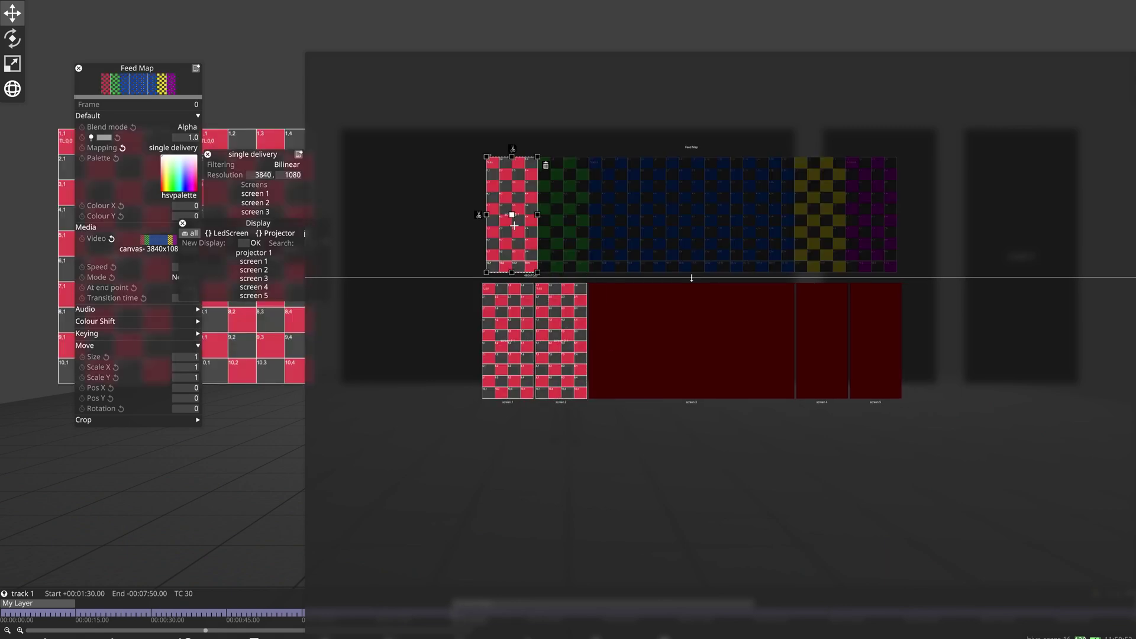
{"action": "left_click_drag", "start_coordinate": [513, 214], "coordinate": [564, 214]}
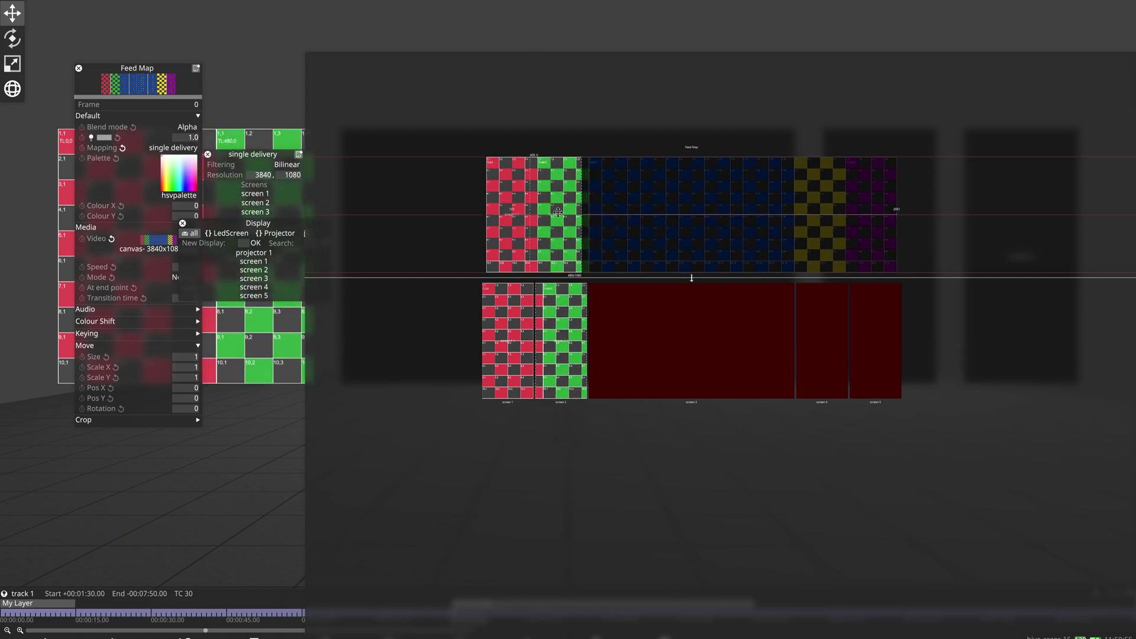
- Add feed rectangles for screens 3 and 4, moving screen 3's over the blue section and screen 4's over the yellow section
{"action": "left_click", "coordinate": [646, 317]}
{"action": "left_click", "coordinate": [669, 332]}
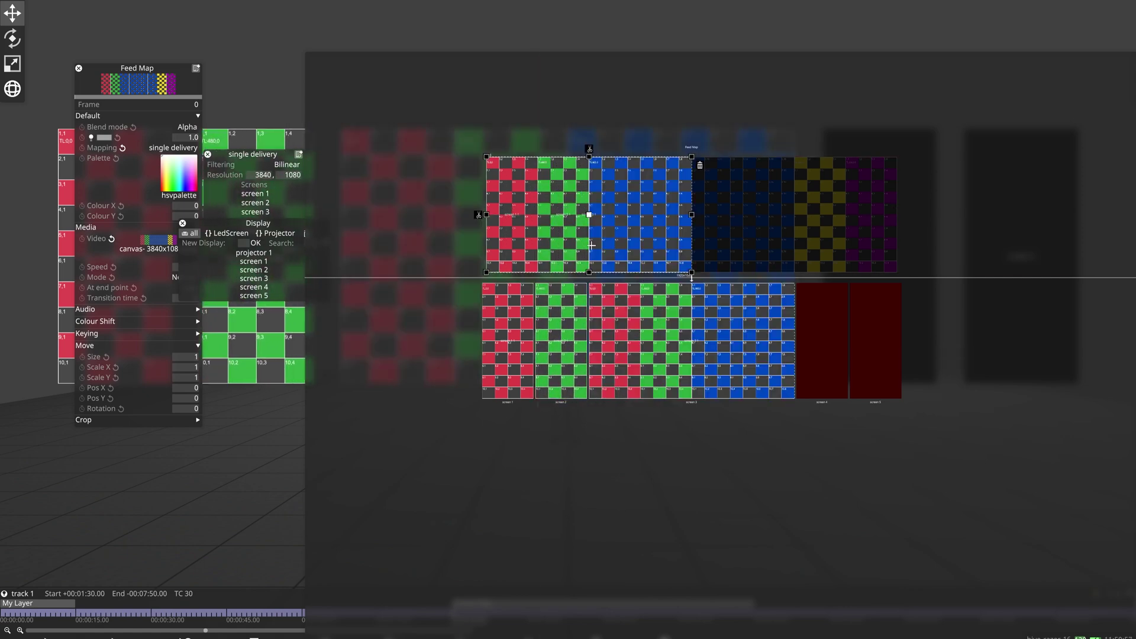
{"action": "left_click_drag", "start_coordinate": [590, 214], "coordinate": [692, 215]}
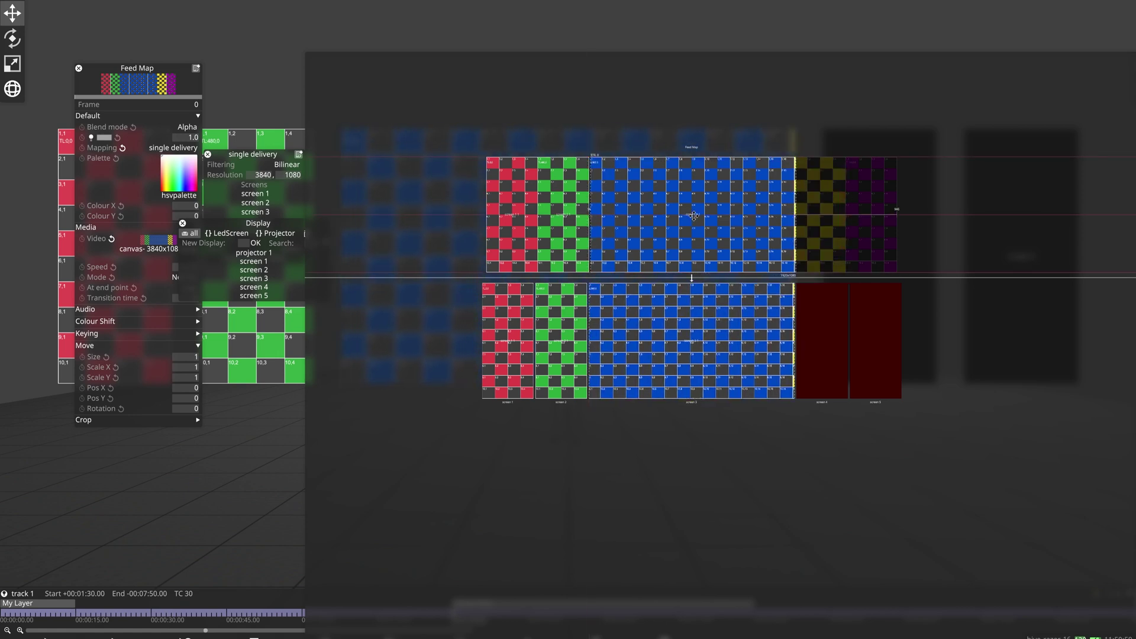
{"action": "left_click", "coordinate": [815, 331]}
{"action": "left_click", "coordinate": [832, 344]}
{"action": "left_click_drag", "start_coordinate": [530, 215], "coordinate": [820, 216]}
- Add a feed rectangle for screen 5, move it over the purple section and deselect it
{"action": "left_click", "coordinate": [887, 334]}
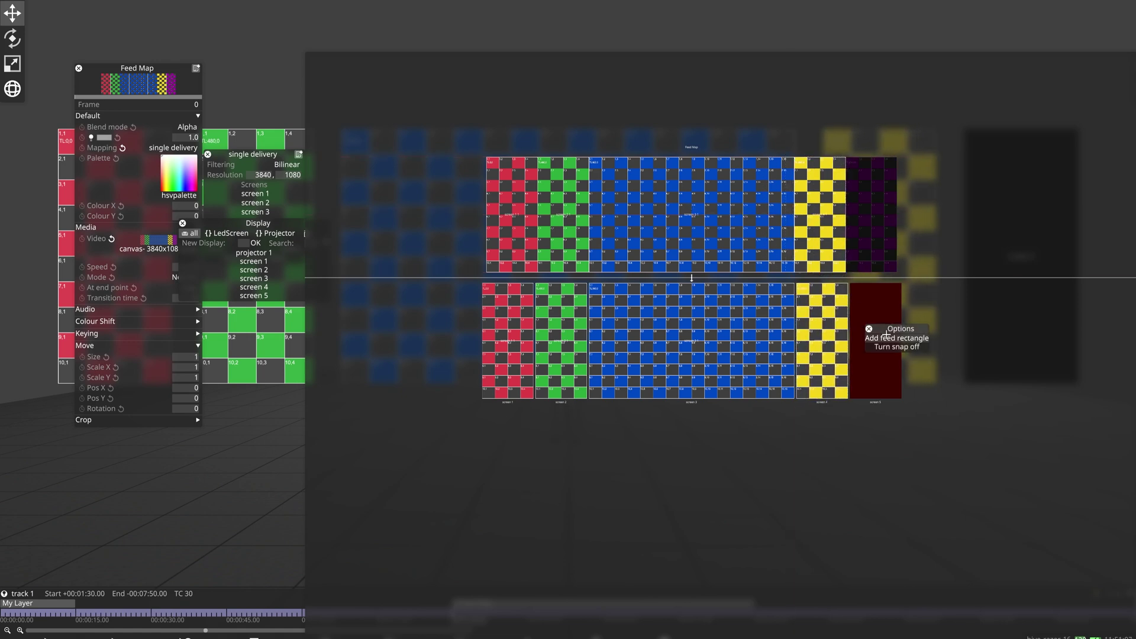
{"action": "left_click", "coordinate": [887, 335]}
{"action": "left_click_drag", "start_coordinate": [513, 216], "coordinate": [873, 217]}
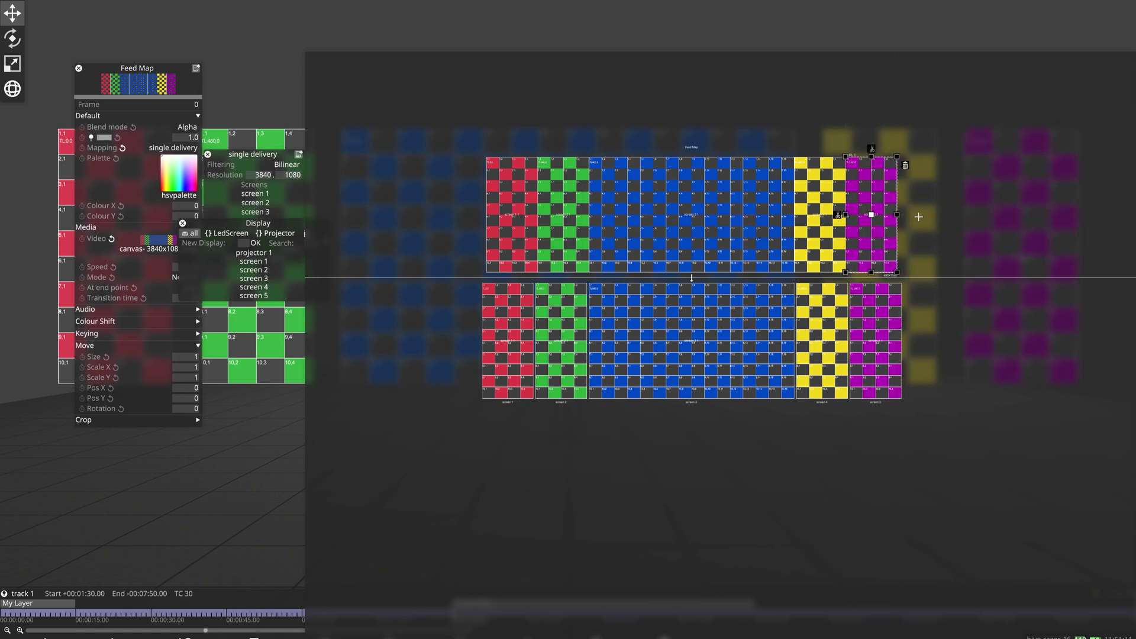
{"action": "left_click", "coordinate": [963, 196]}
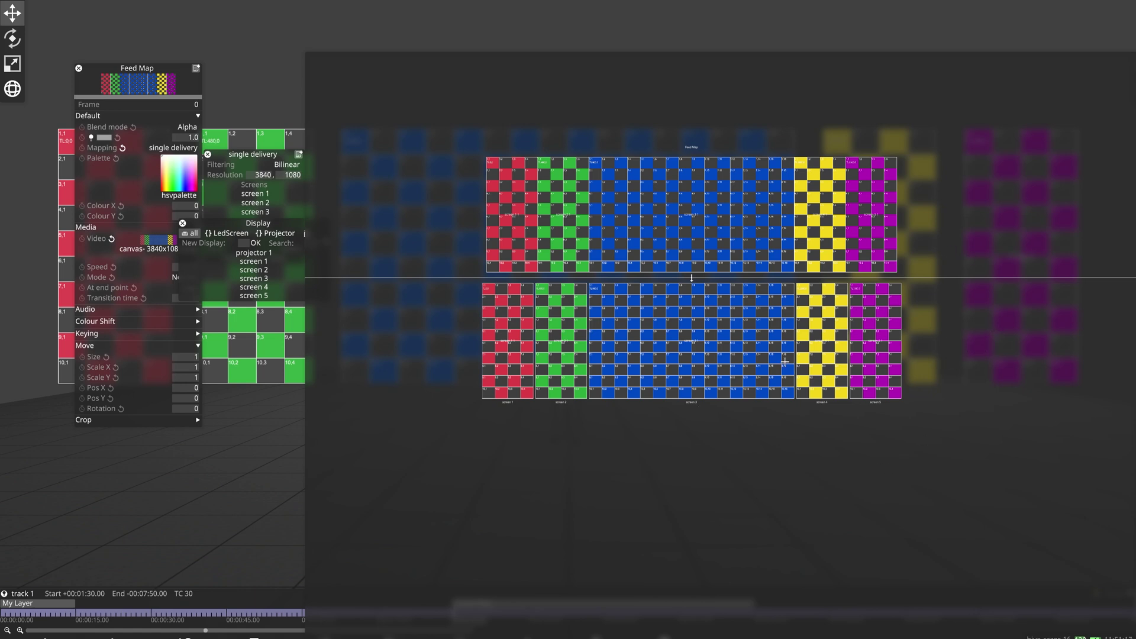
{"action": "key", "text": "Escape"}
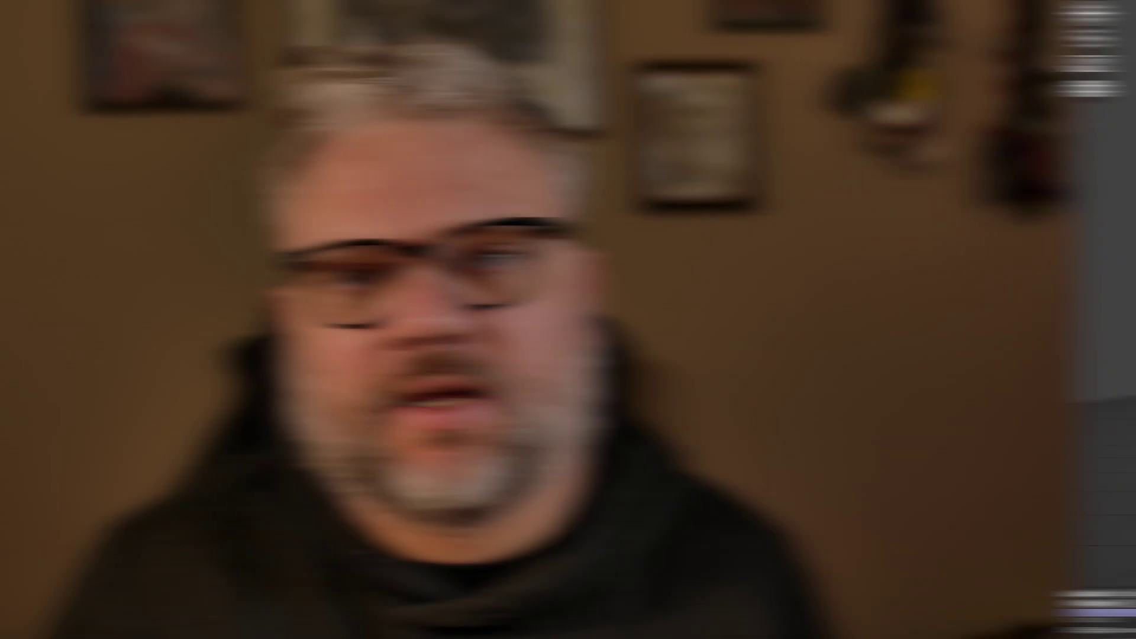